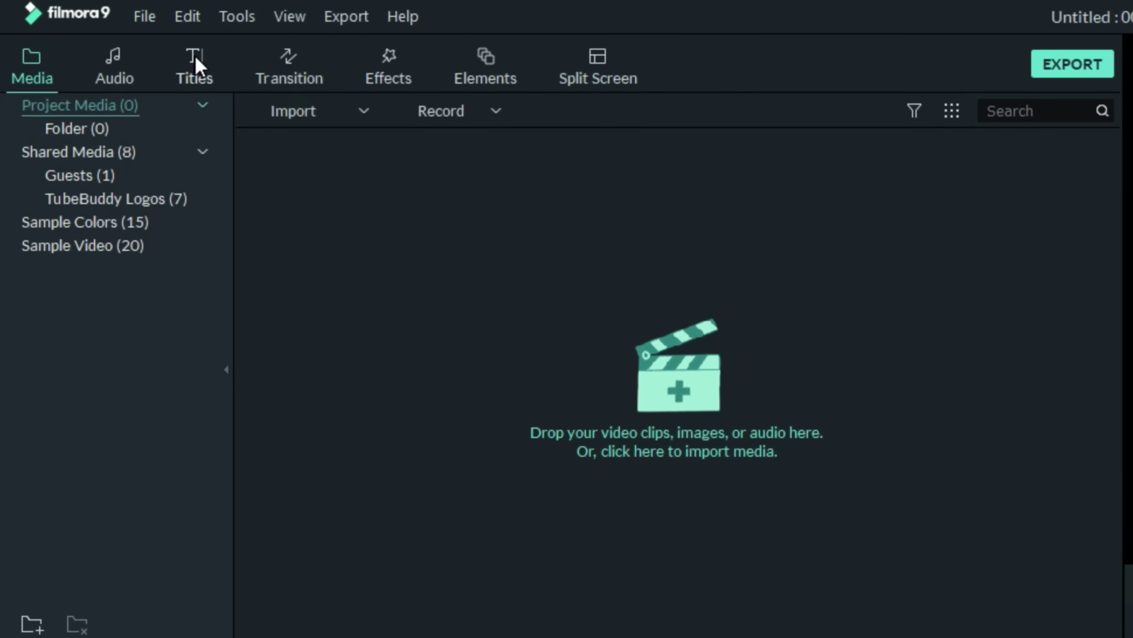
- Find the Default Title by searching 'de', place it on track 1, and stretch it to about 33 seconds
click(199, 65)
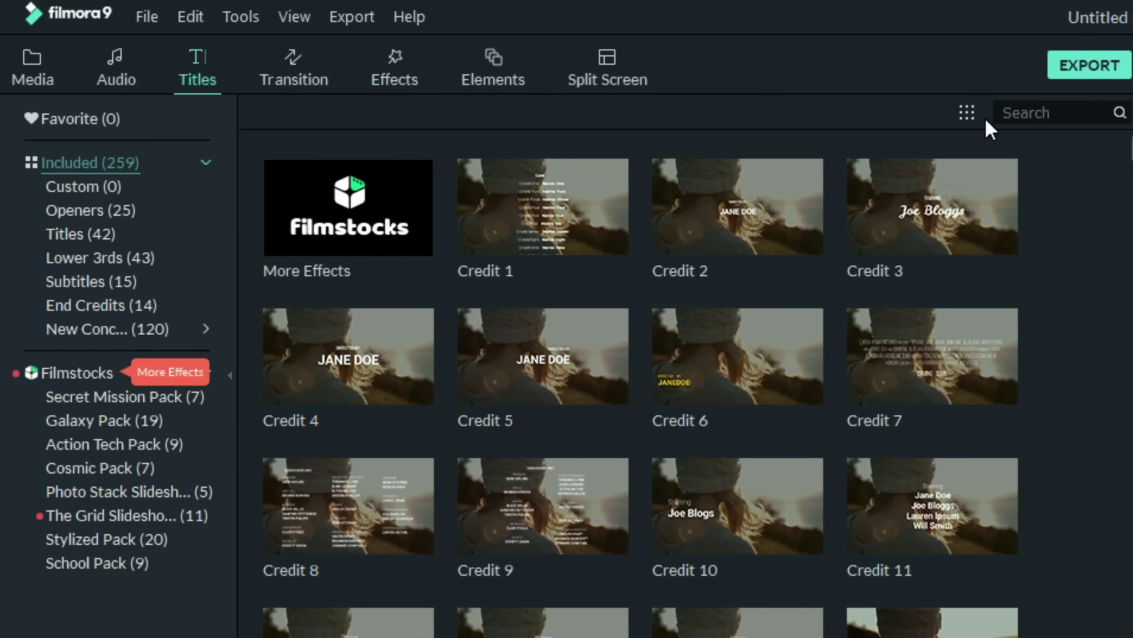
click(1005, 112)
text(defa)
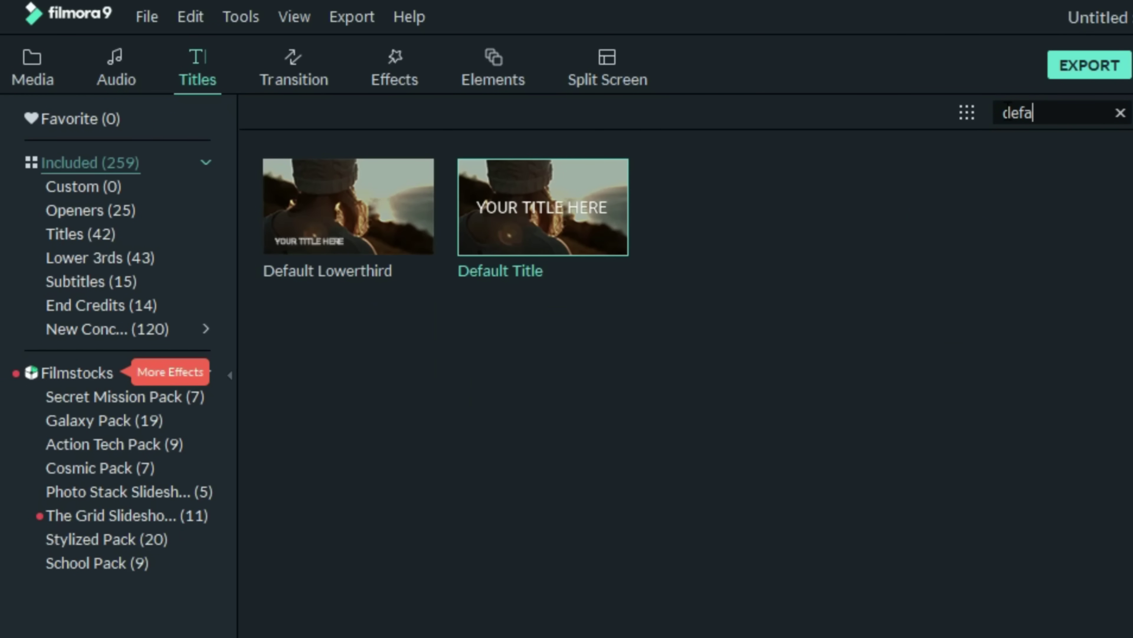
drag(607, 233, 385, 610)
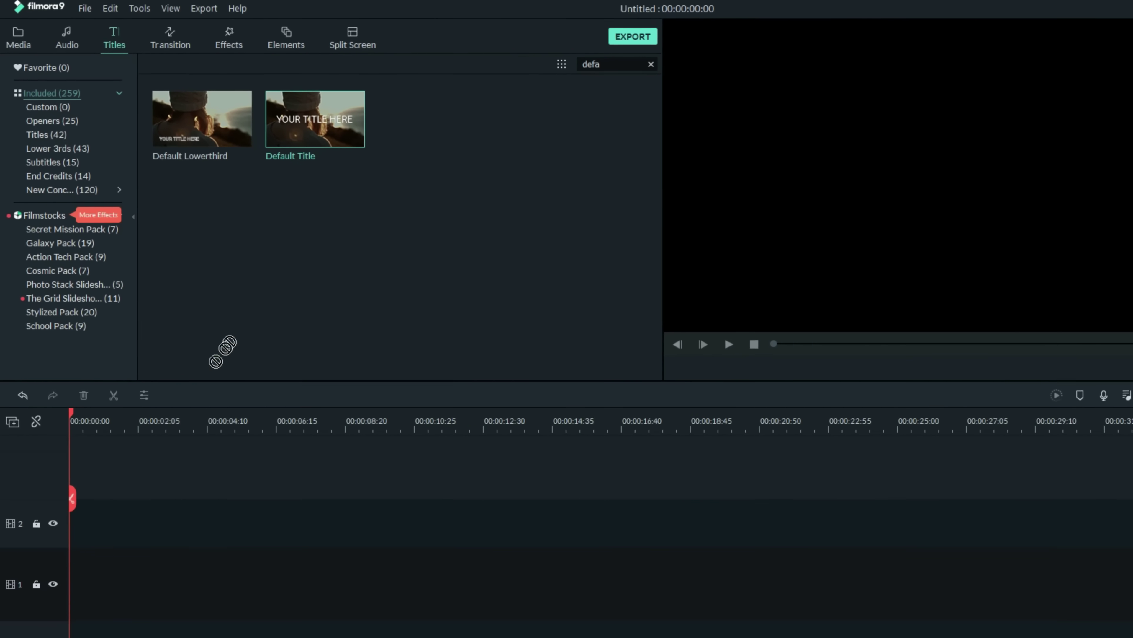
drag(222, 353, 76, 581)
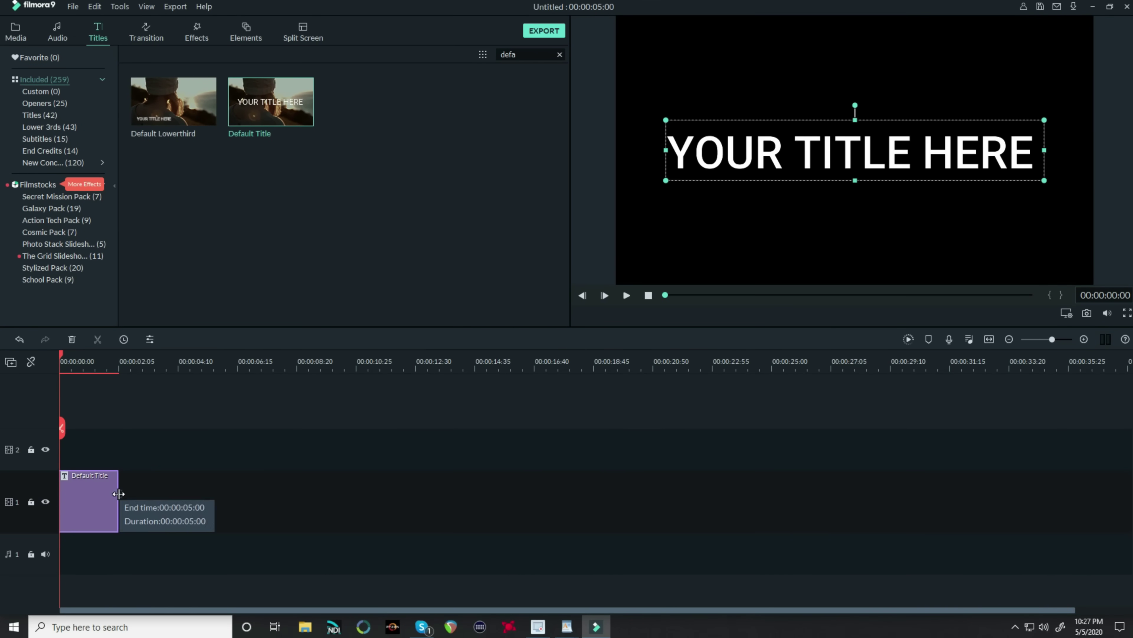
drag(118, 493, 1044, 482)
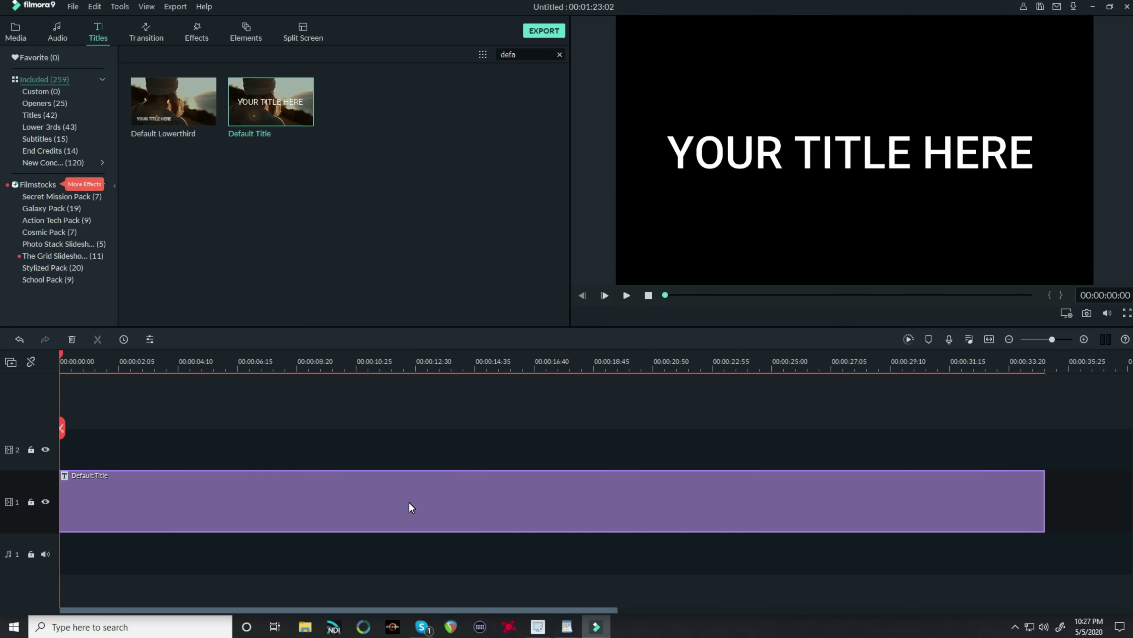
- Try a Blue sample-colour background under the raised title, then delete it and return the title to track 1
drag(411, 507, 416, 417)
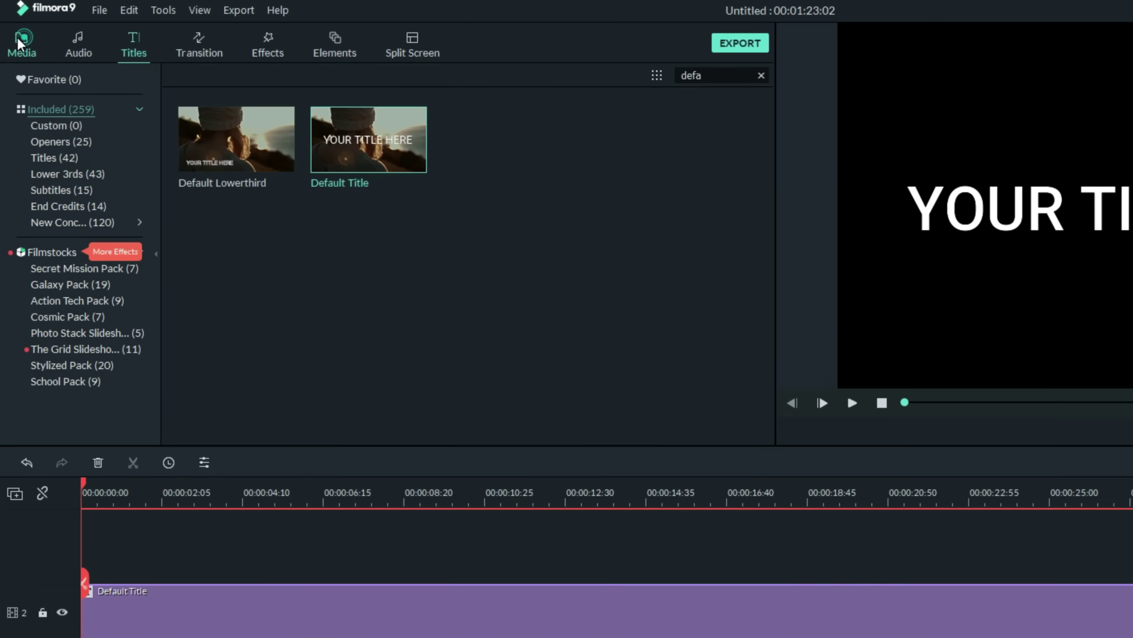
click(15, 31)
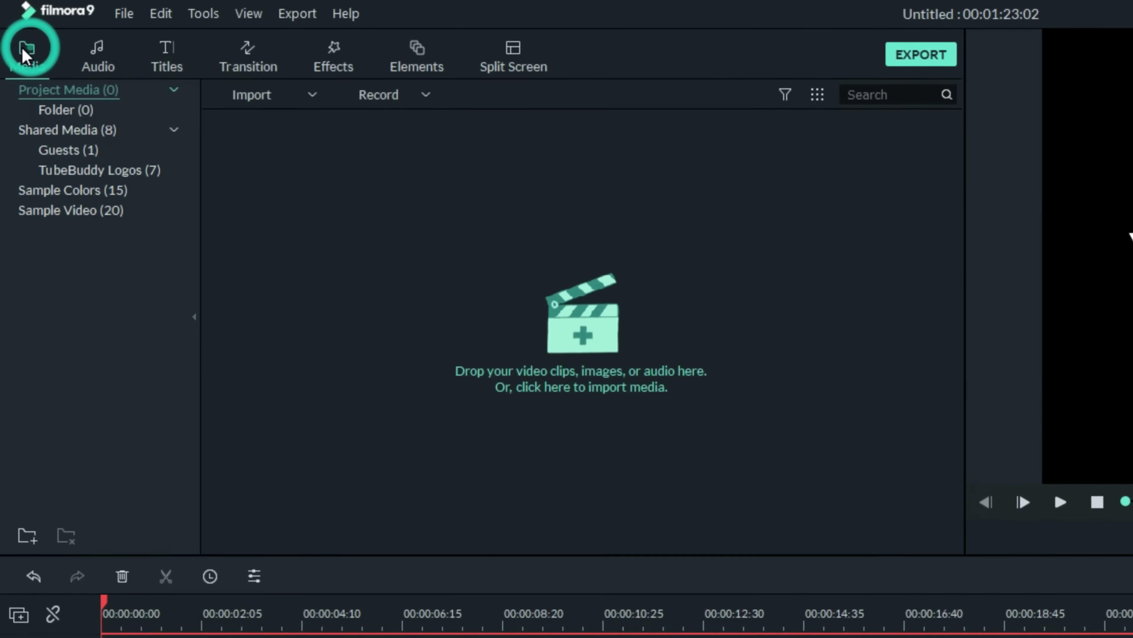
click(97, 227)
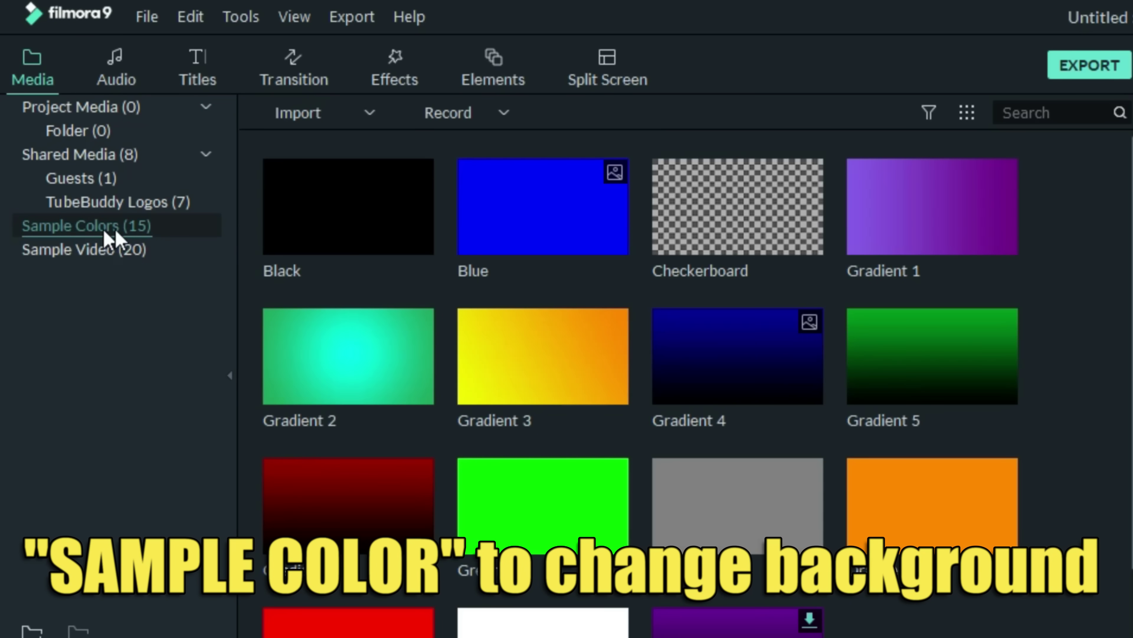
drag(500, 247, 89, 507)
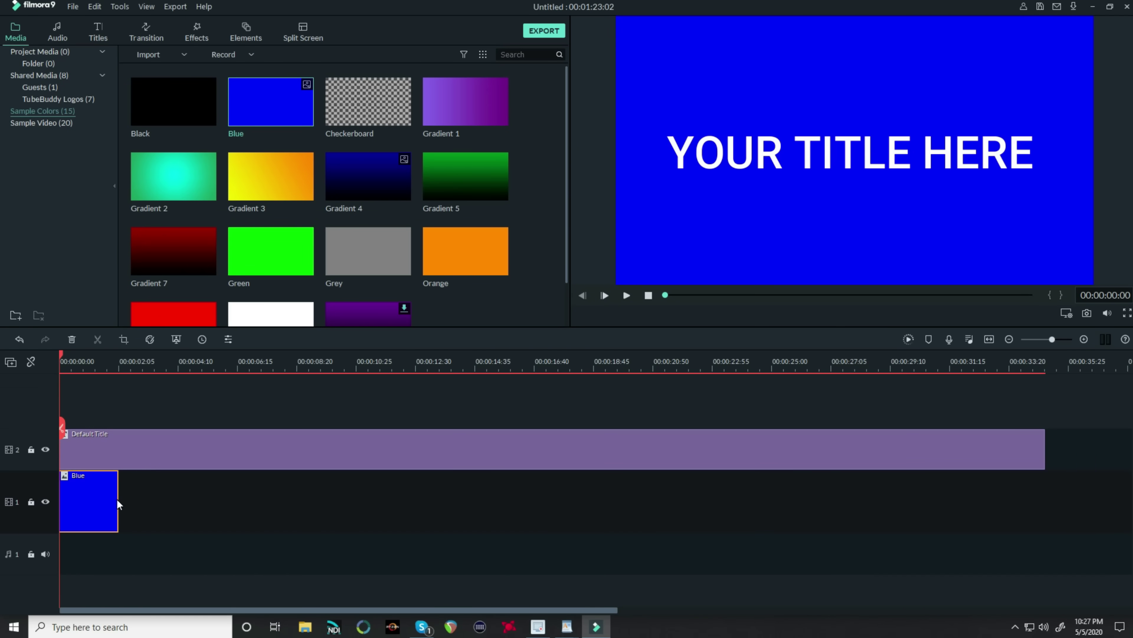
key(Delete)
drag(118, 448, 223, 490)
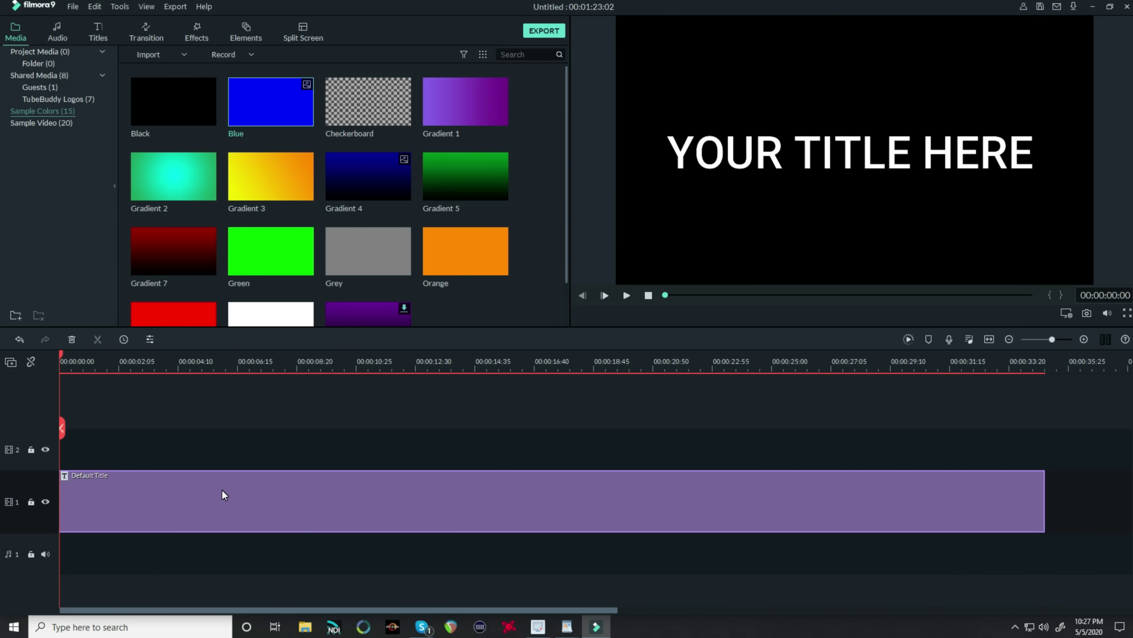
- Open the Default Title's editor and erase all of the YOUR TITLE HERE text
double_click(221, 490)
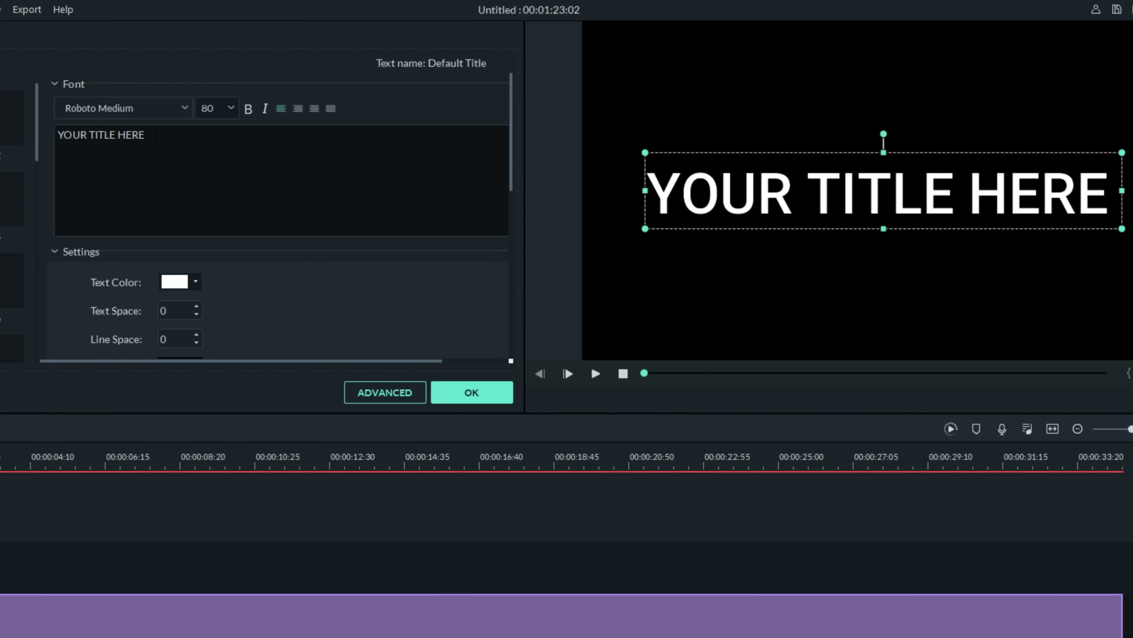
click(156, 135)
key(BackSpace)
key(BackSpace)
key(BackSpace)
key(BackSpace)
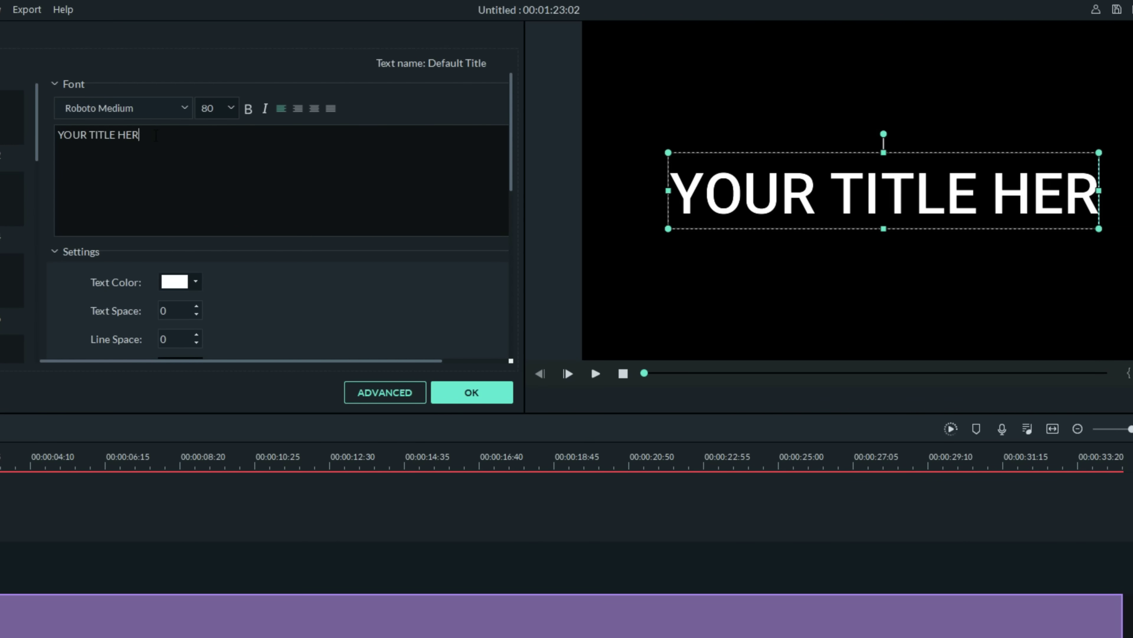
key(BackSpace)
key(BackSpace)
key(BackSpace)
key(BackSpace)
key(BackSpace)
key(BackSpace)
key(BackSpace)
key(BackSpace)
key(BackSpace)
key(BackSpace)
key(BackSpace)
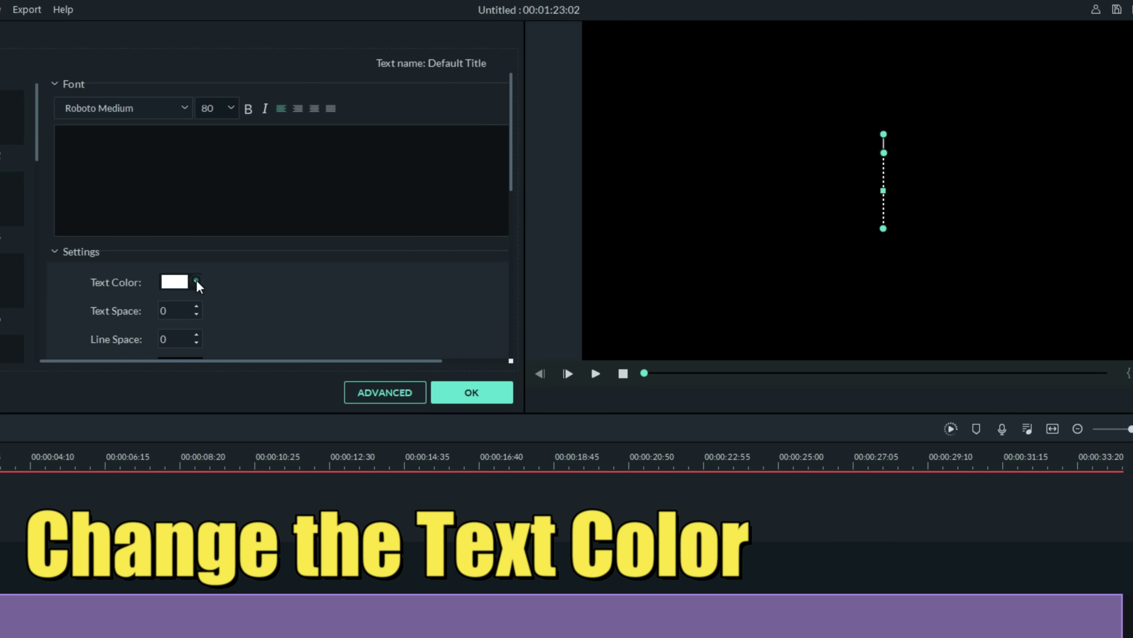
- Make the title text green, enter 'adsfad', and widen the text box both left and right
click(197, 282)
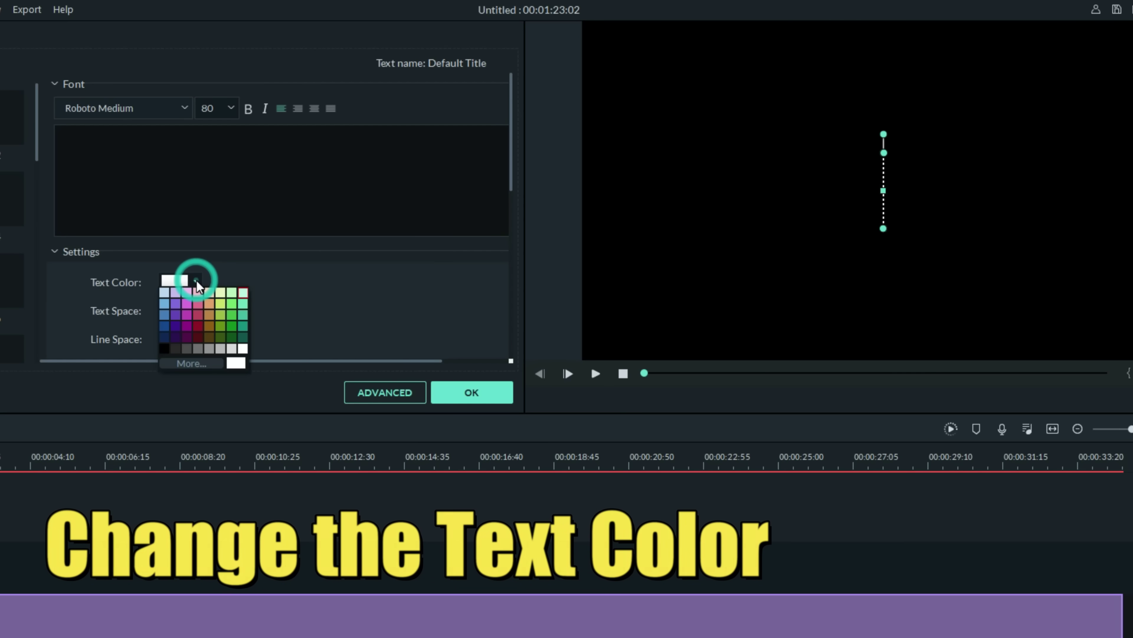
click(232, 305)
click(215, 151)
text(adsfad)
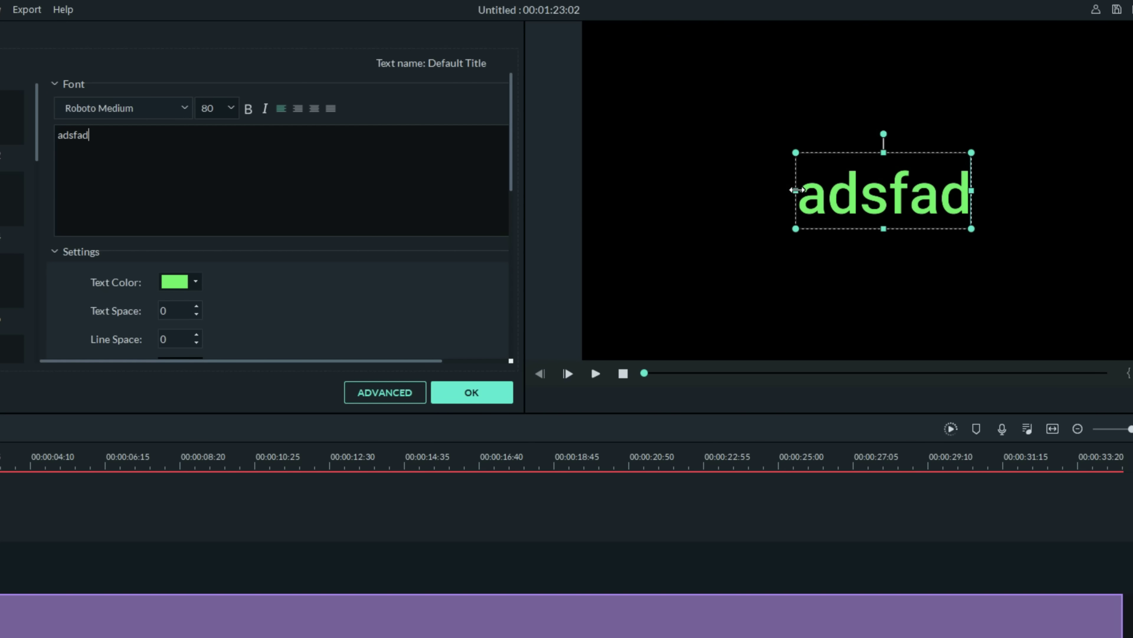
drag(798, 190, 622, 203)
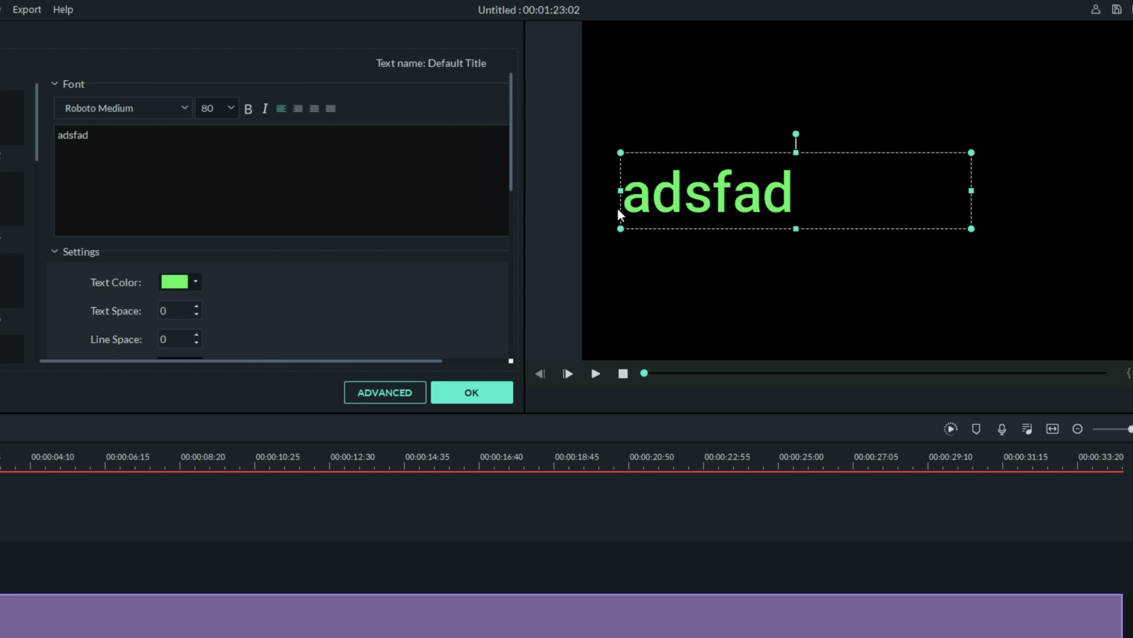
drag(971, 191, 1132, 181)
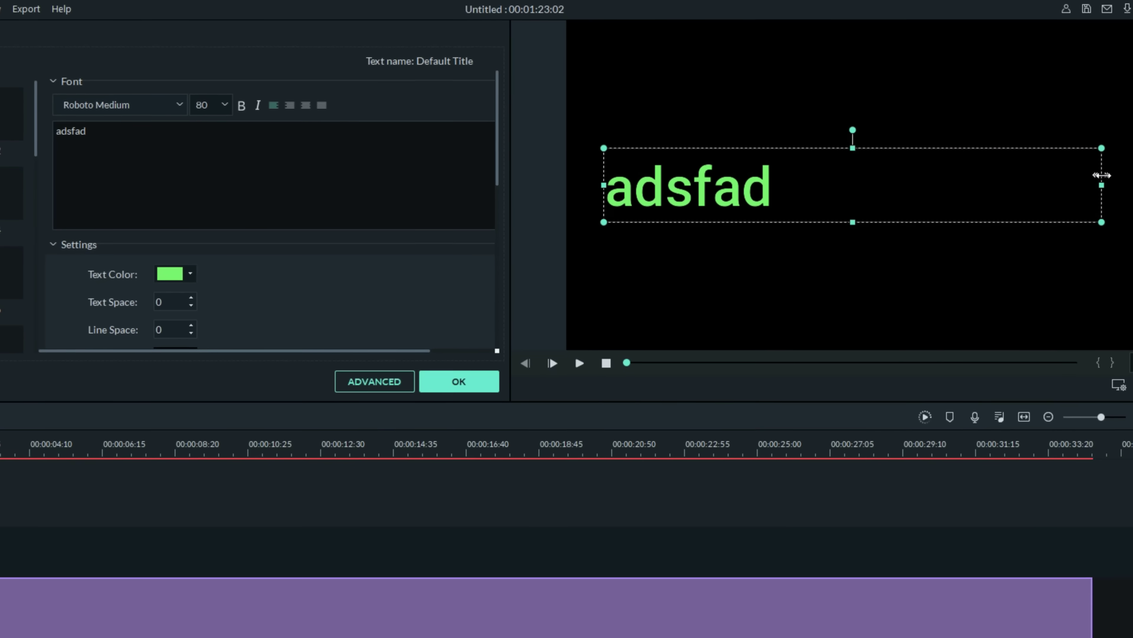
- Replace 'adsfad' with an underscore and 'HAHAHA' in the Pocket Calculator font
double_click(1100, 179)
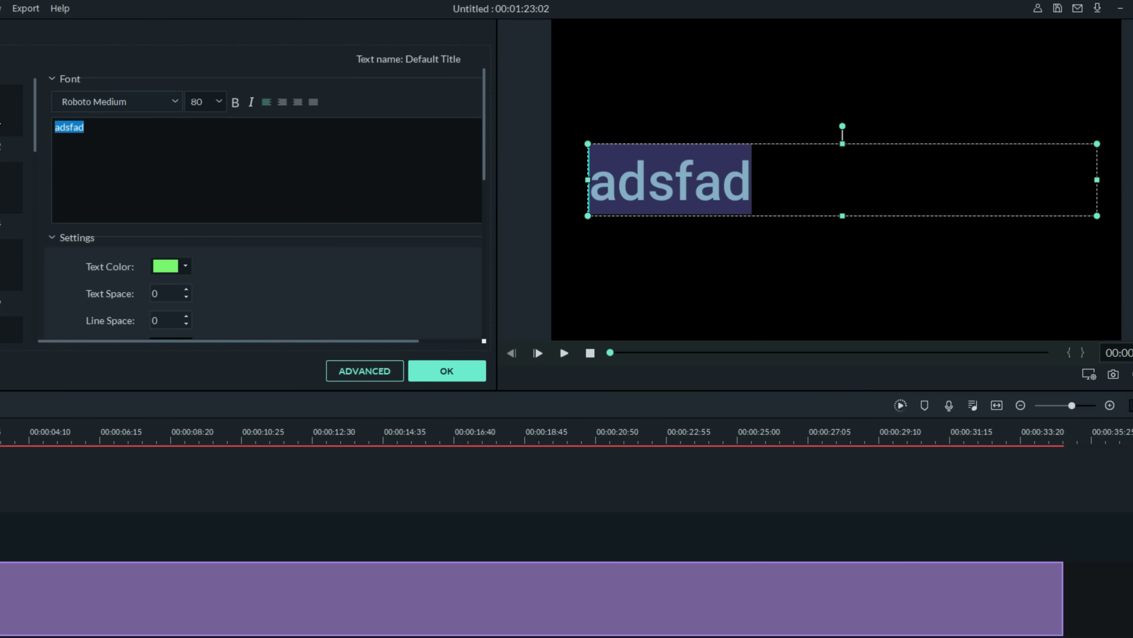
key(BackSpace)
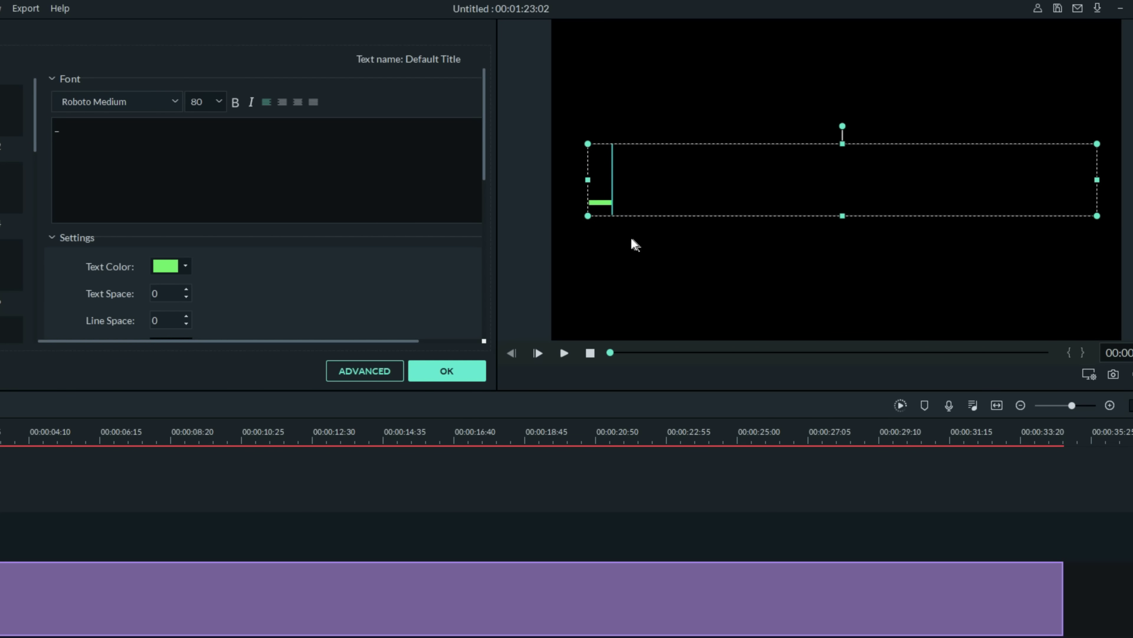
click(634, 267)
click(608, 218)
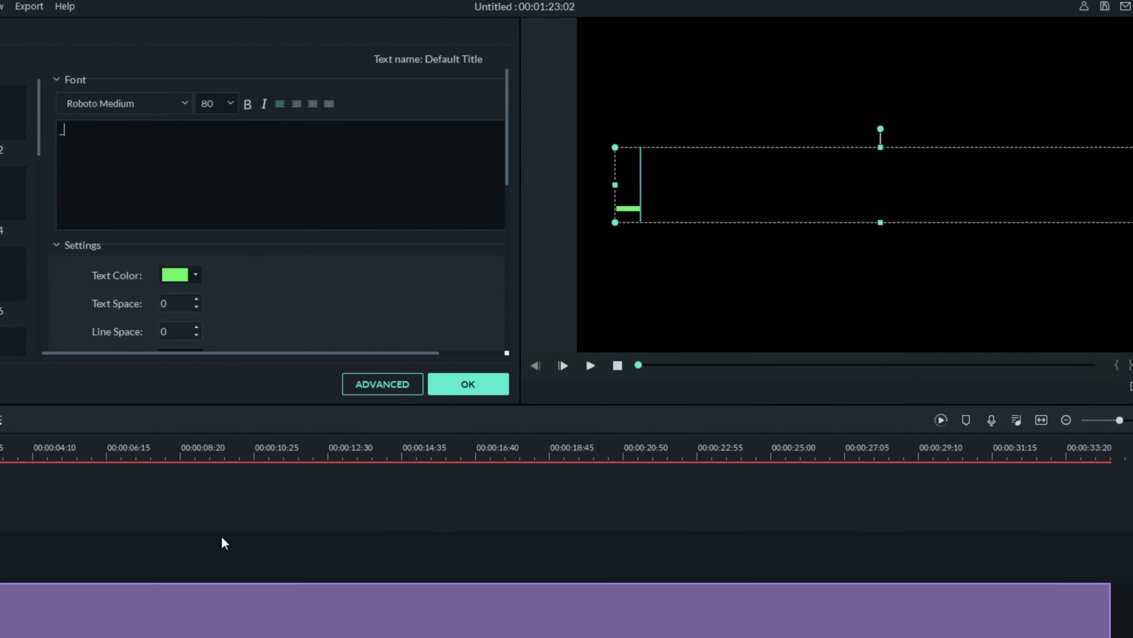
click(172, 109)
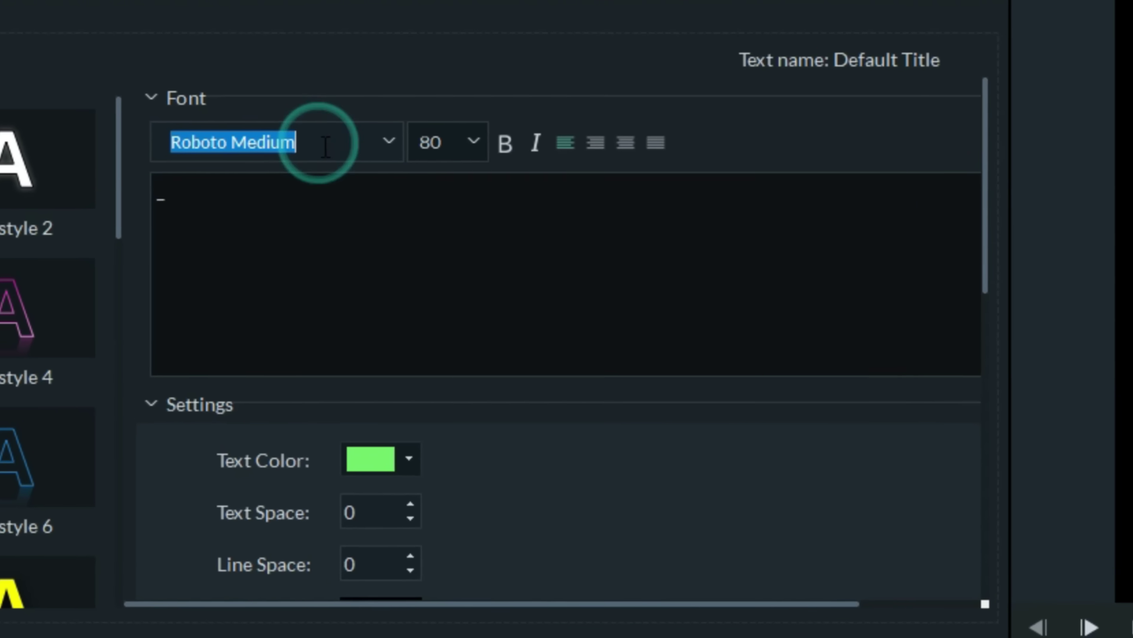
click(403, 144)
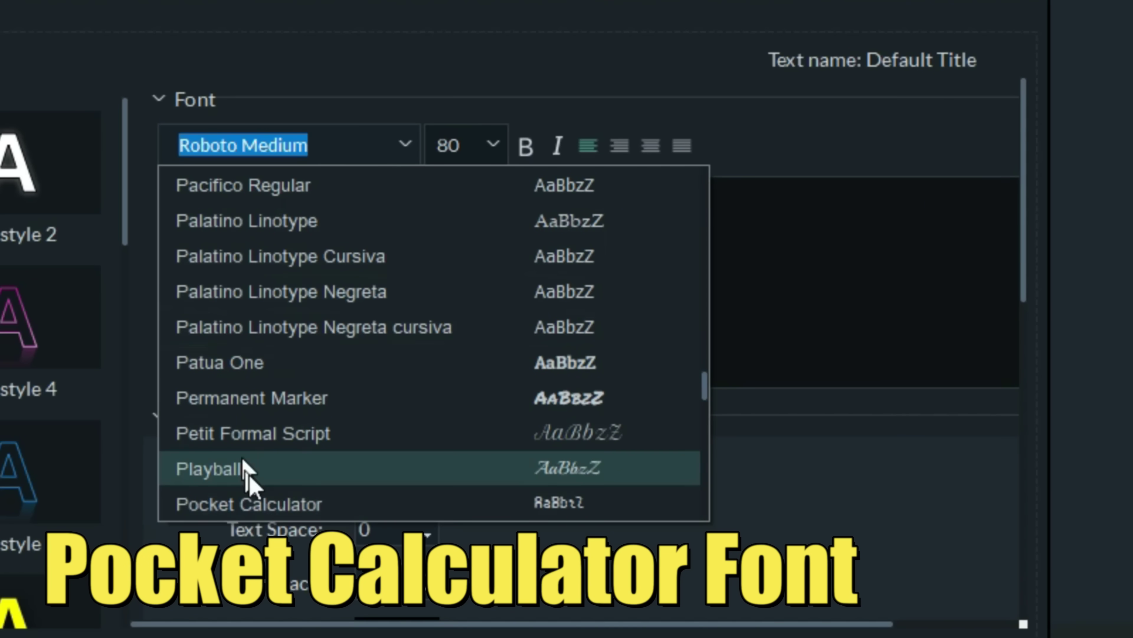
click(248, 504)
text(HAHAHA)
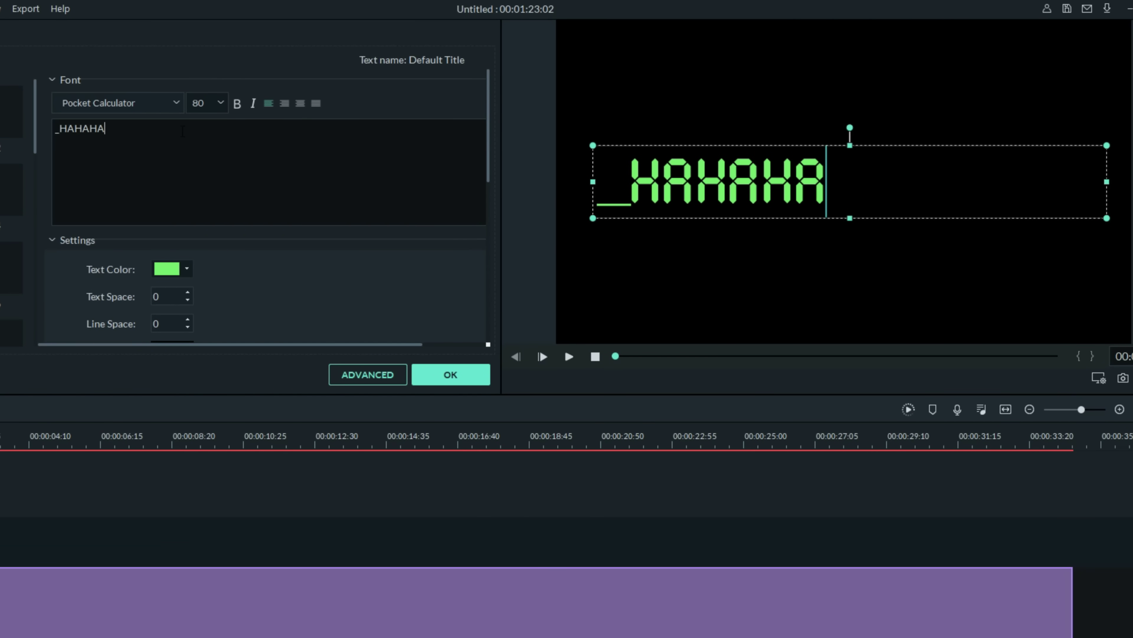
- Delete HAHAHA to leave just the underscore, then split the title clip at 00:00:00:05 and 00:00:00:10
key(BackSpace)
key(BackSpace)
key(BackSpace)
key(BackSpace)
key(BackSpace)
key(BackSpace)
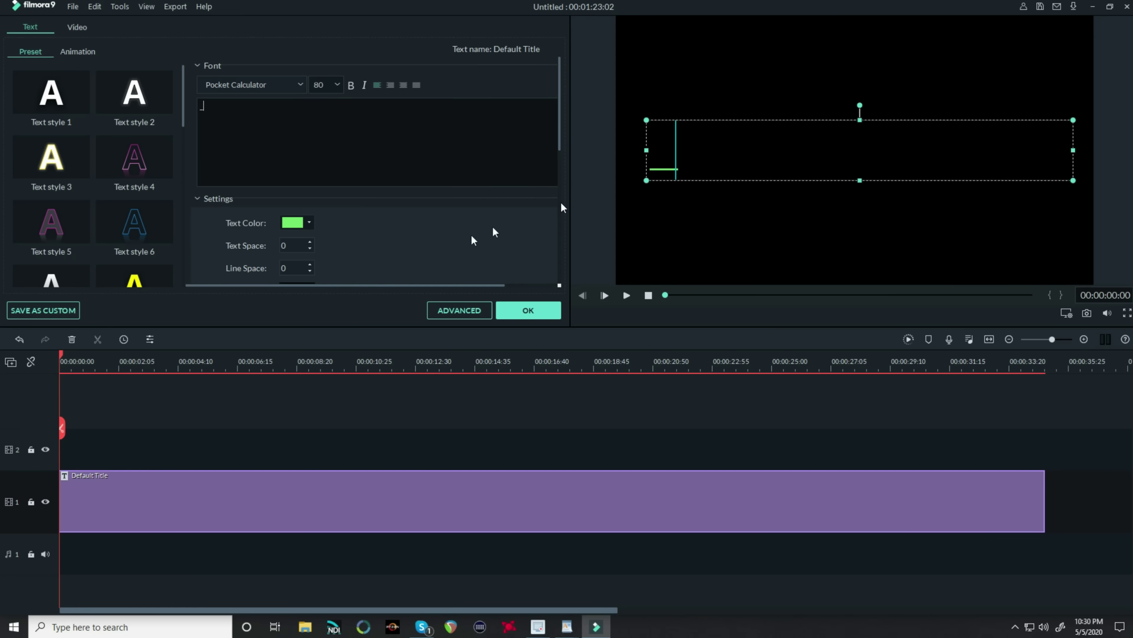
drag(79, 363, 388, 350)
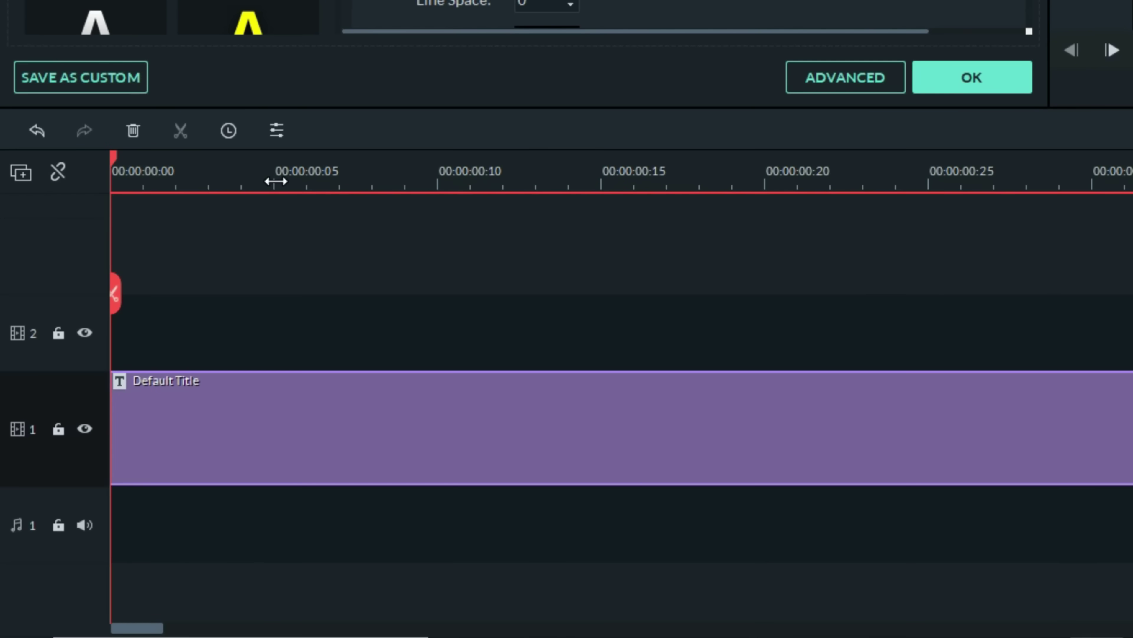
click(274, 181)
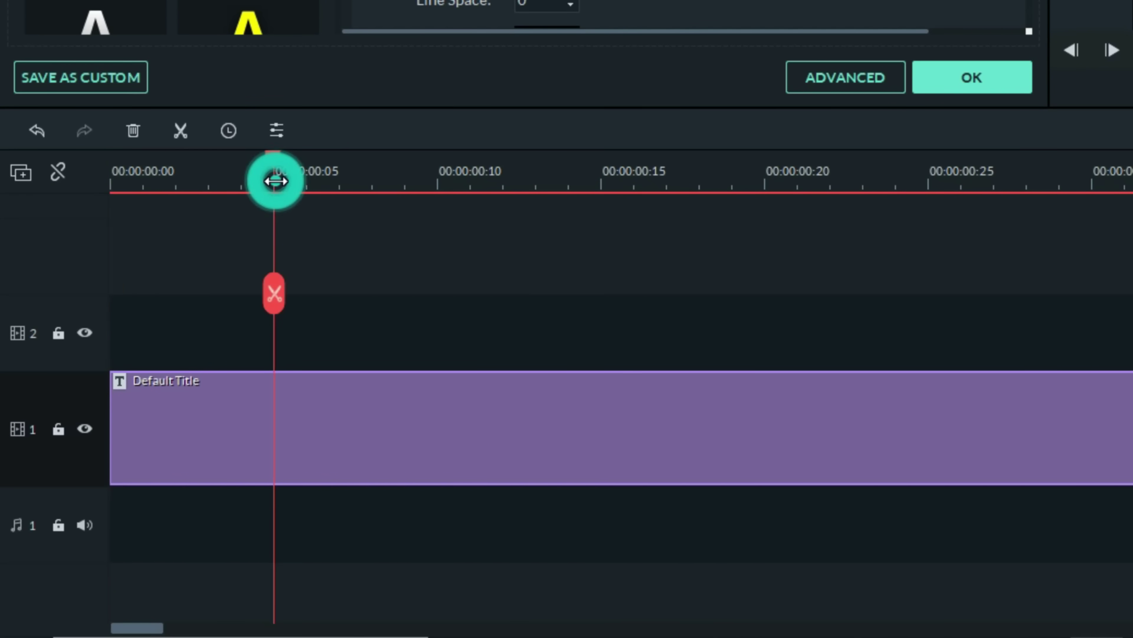
click(278, 290)
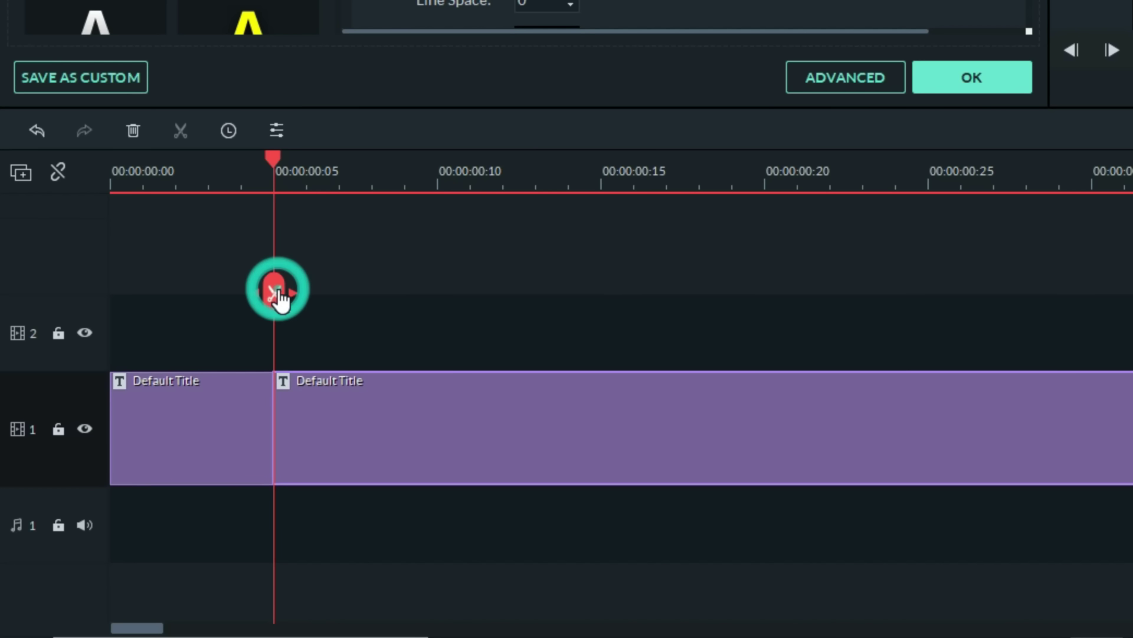
click(437, 180)
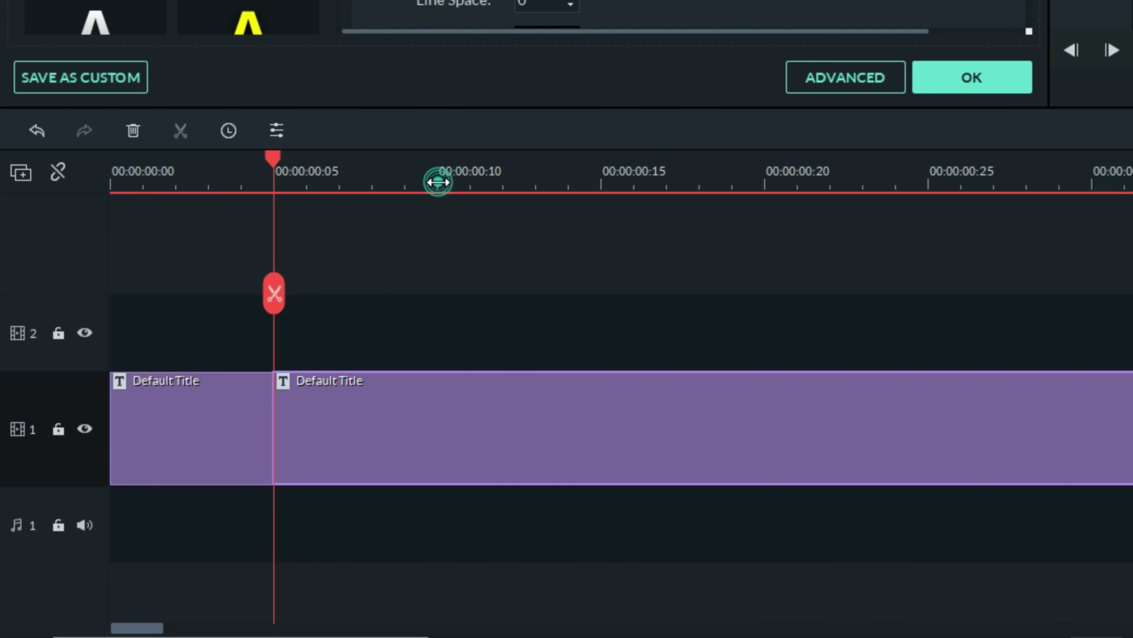
click(438, 293)
- Check the middle clip's text, preview the start, and select the third title clip
click(386, 413)
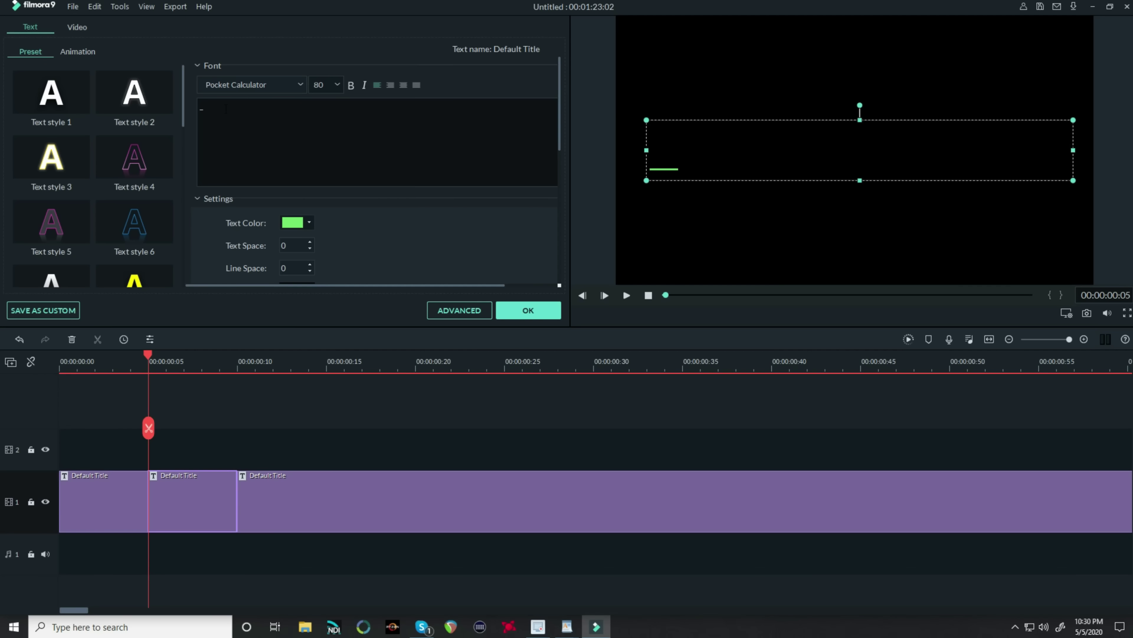
click(225, 108)
mouse_move(159, 115)
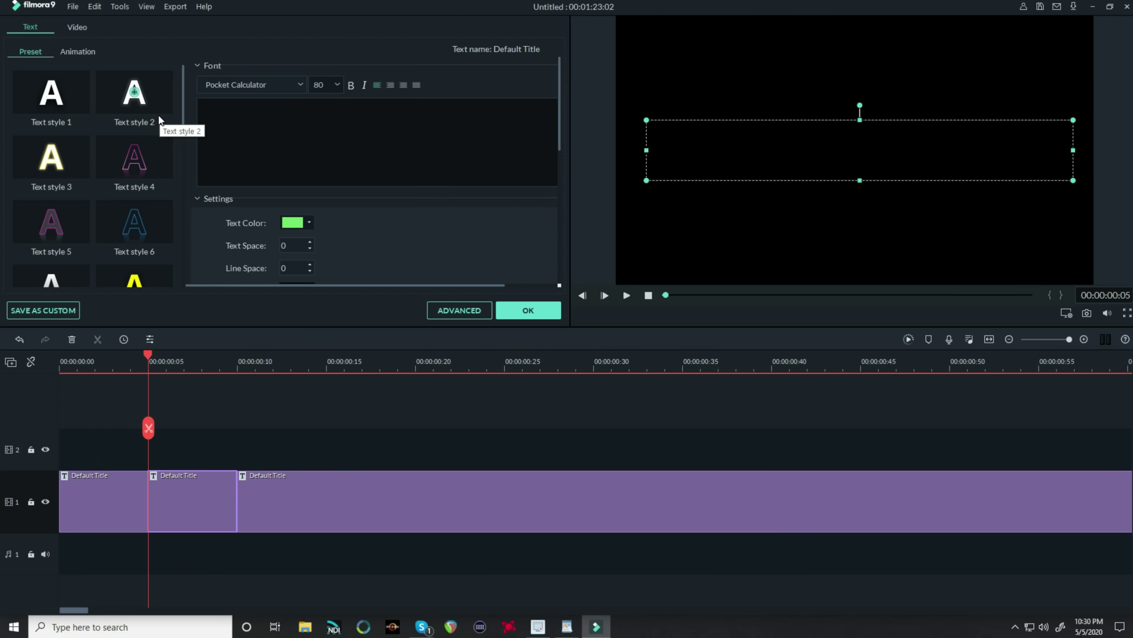
click(78, 361)
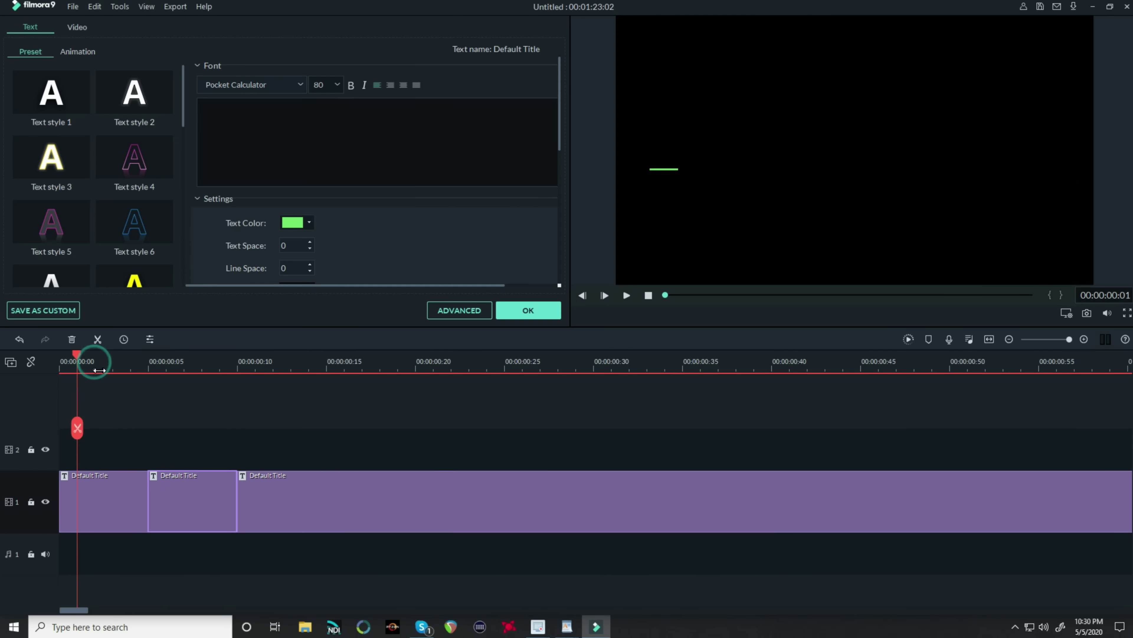
click(184, 363)
click(329, 497)
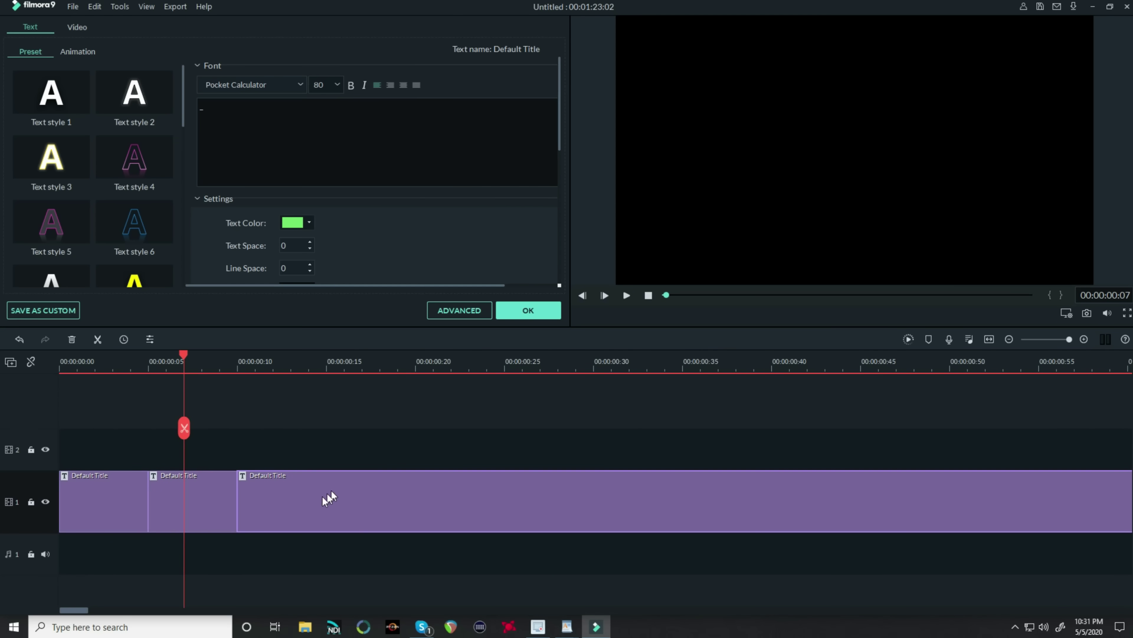
- Delete the trailing third title clip after the 10-second mark
click(277, 487)
key(Delete)
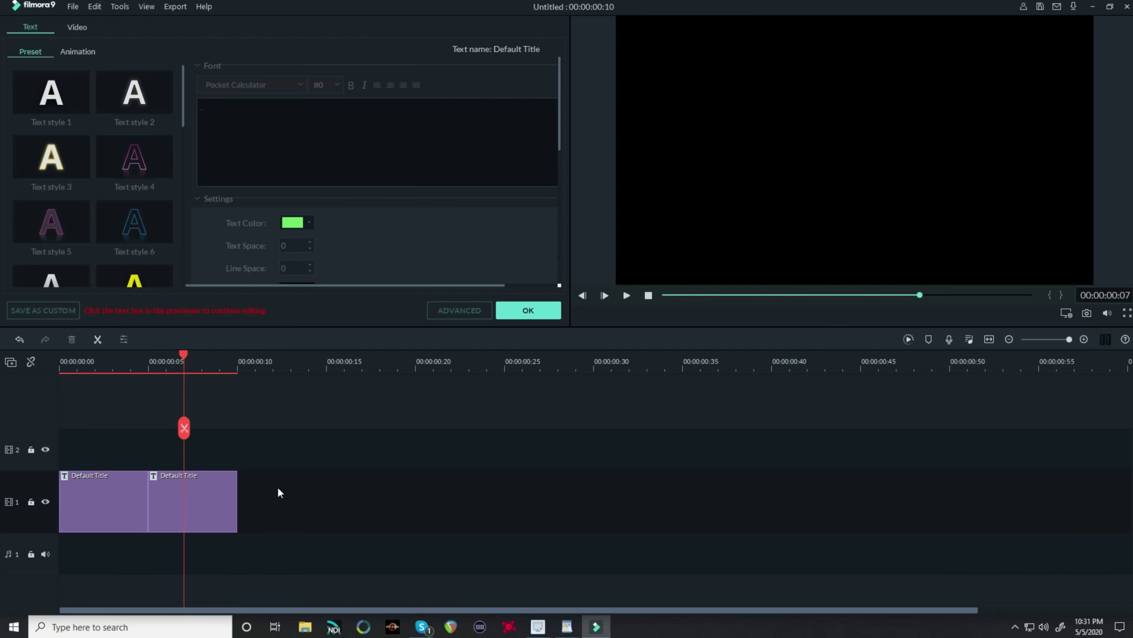
click(124, 362)
click(184, 362)
- Copy the two remaining title clips and place the playhead at their end
ctrl+click(104, 492)
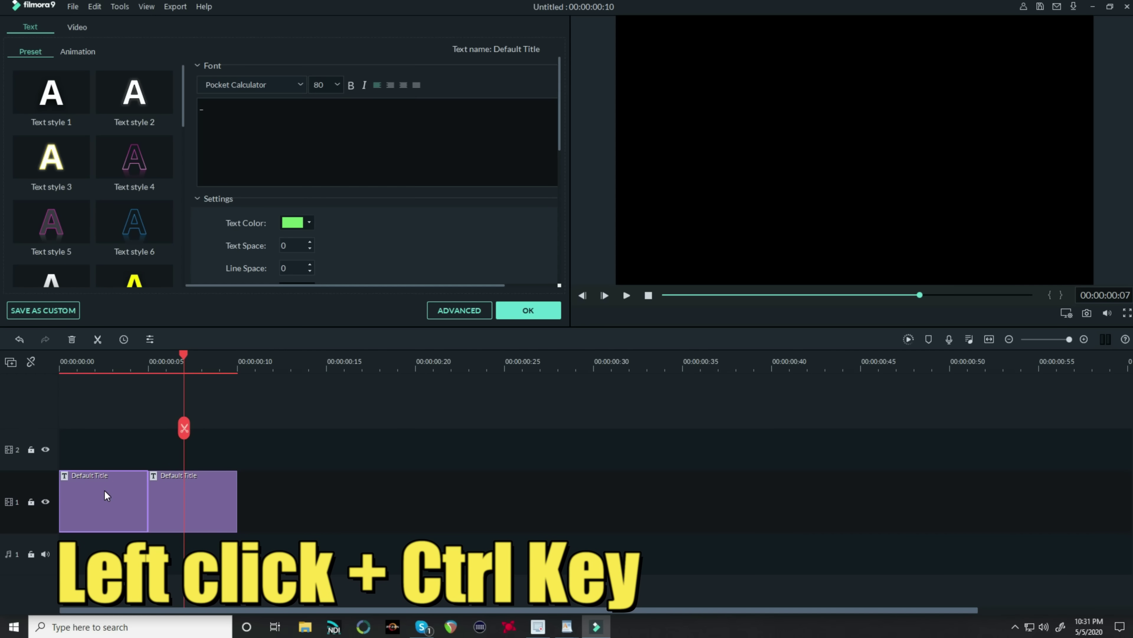
ctrl+click(198, 502)
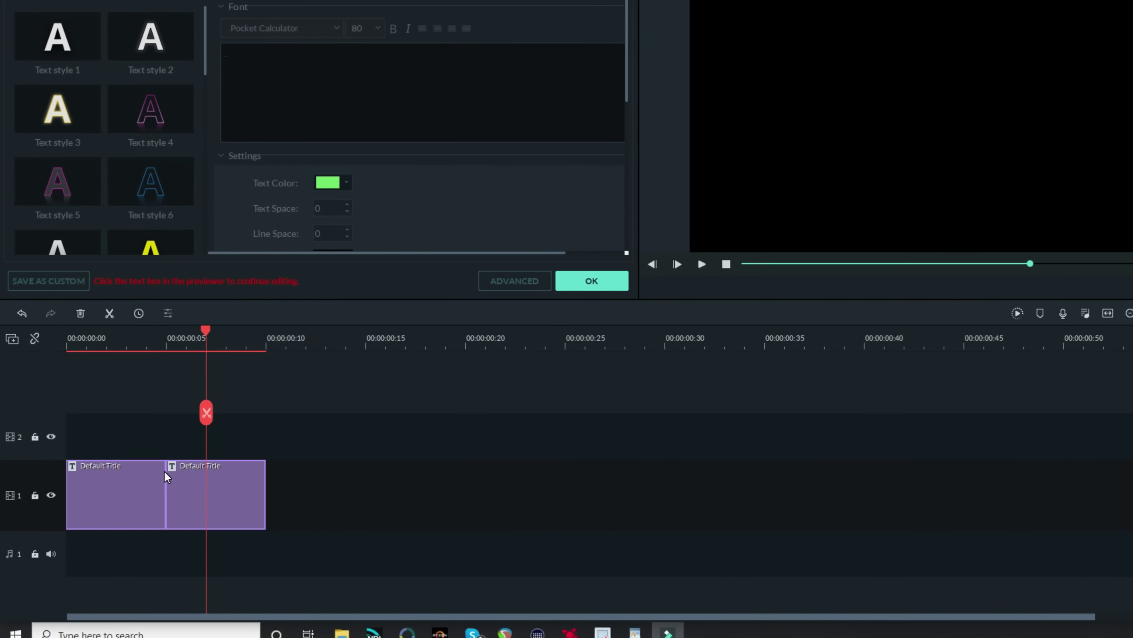
right_click(259, 473)
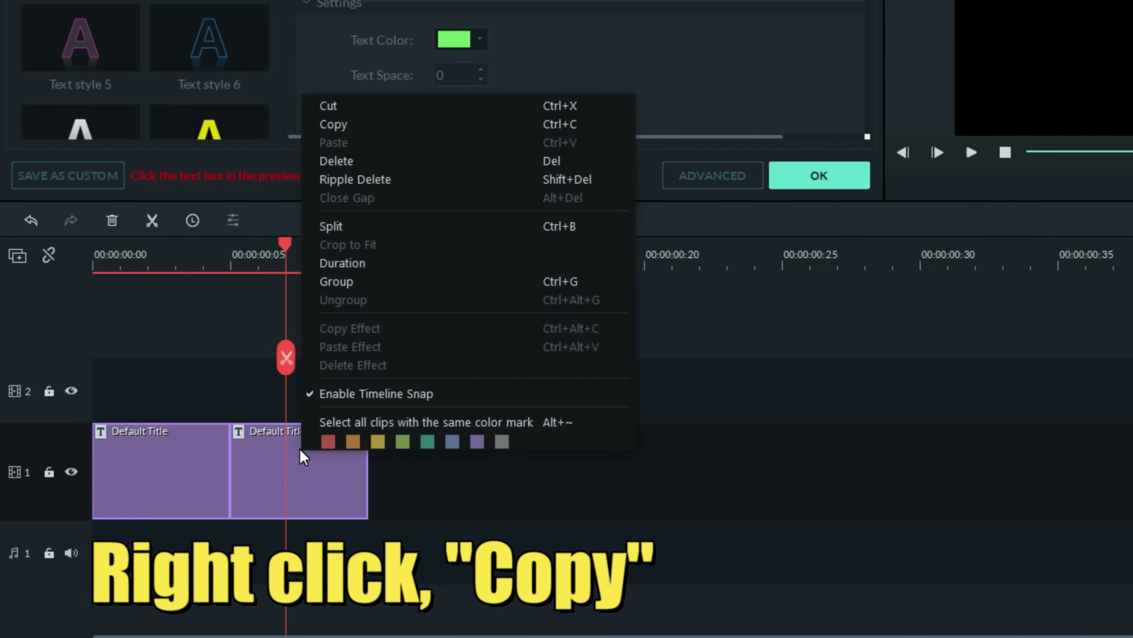
click(330, 124)
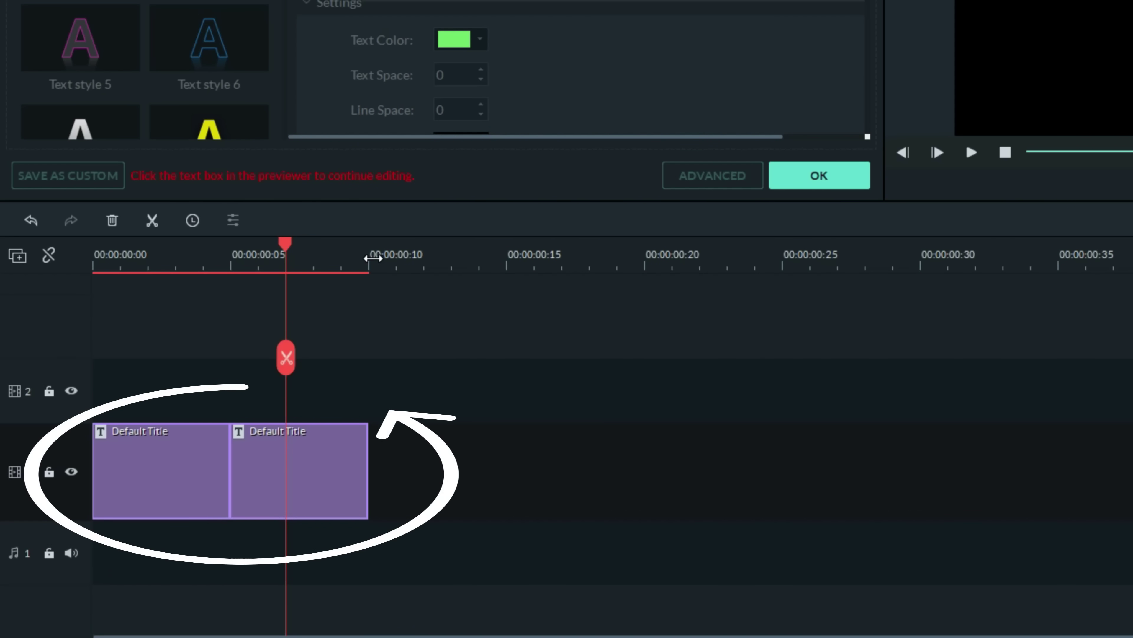
click(382, 261)
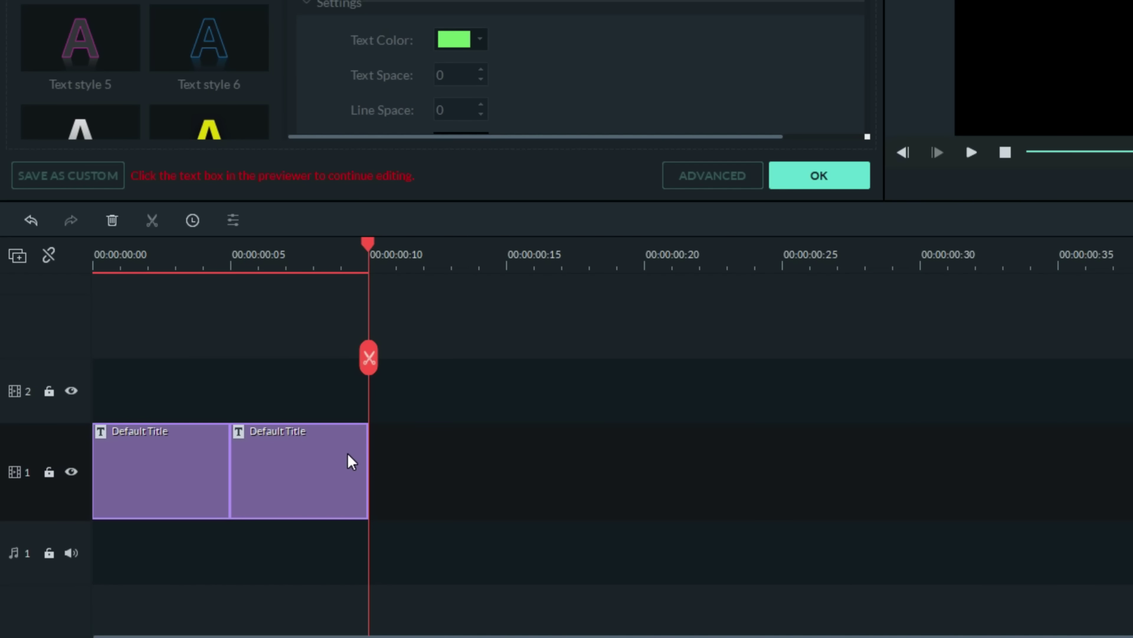
- Paste the copied title pair twice after the existing clips, giving six clips ending near 30 seconds
right_click(397, 427)
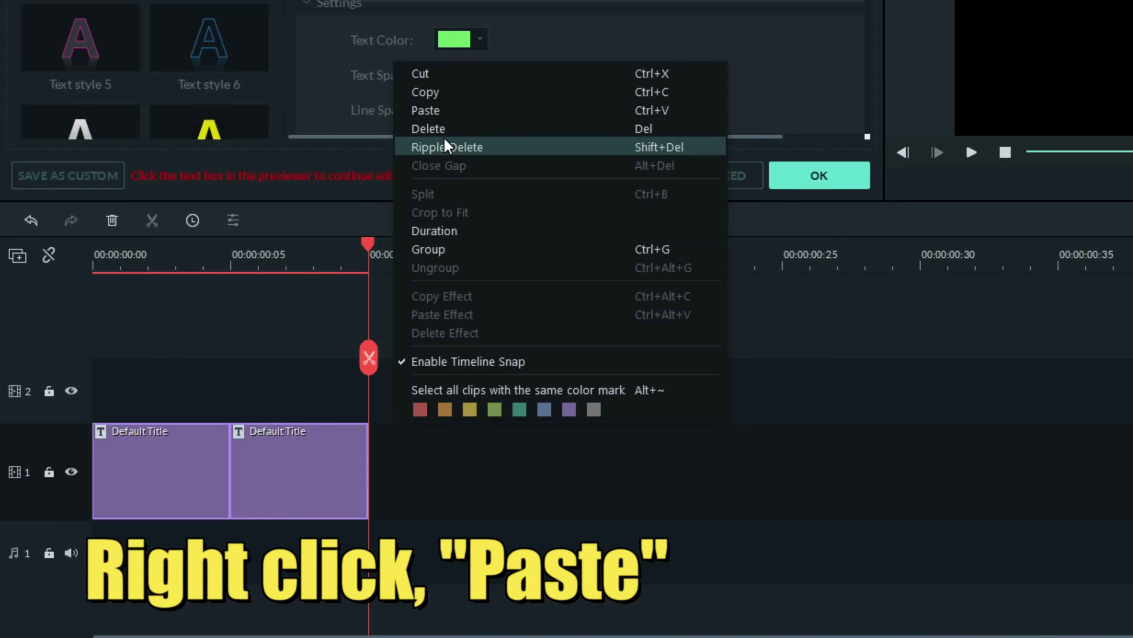
click(446, 110)
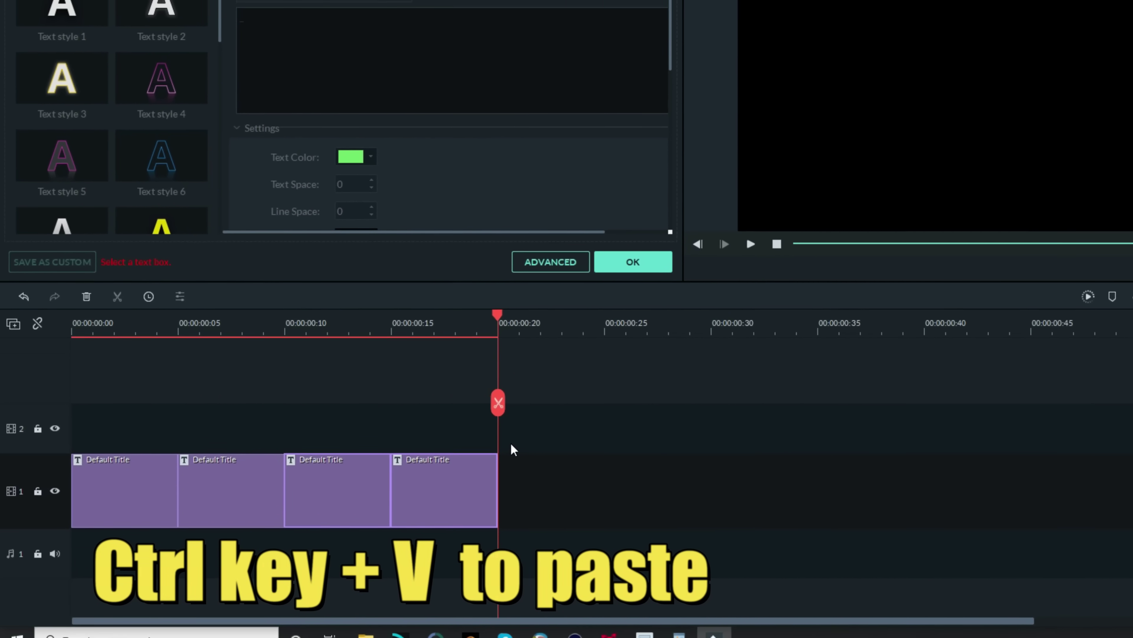
key(ctrl+v)
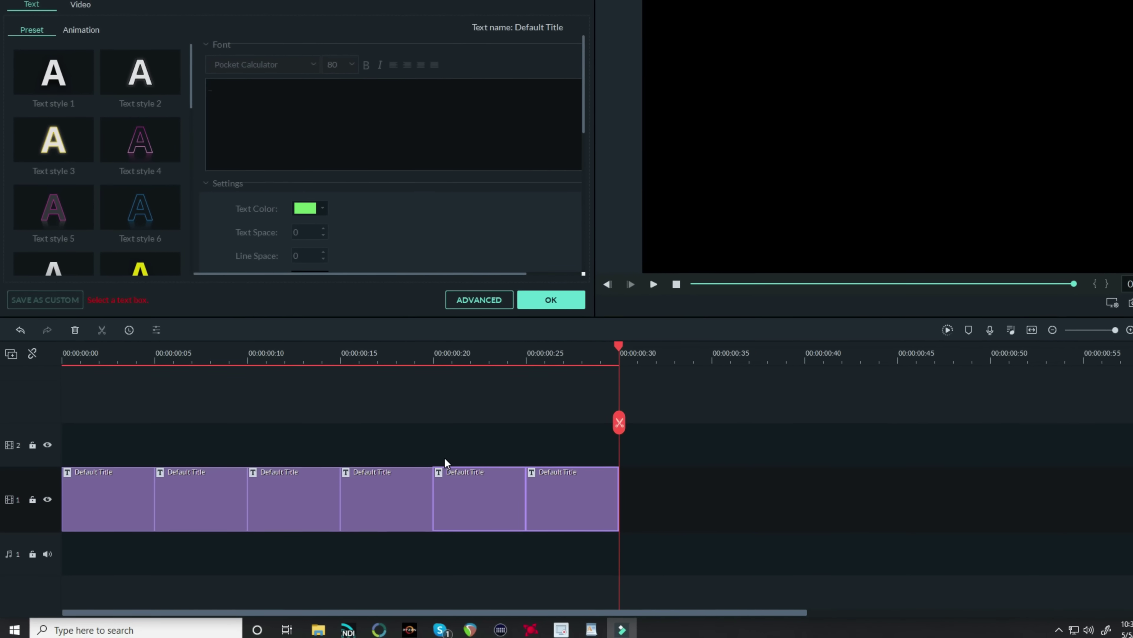
- Paste the pair again, preview the blinking underscore from the start, and stretch the last clip to 00:00:06:16
key(ctrl+v)
key(ctrl+v)
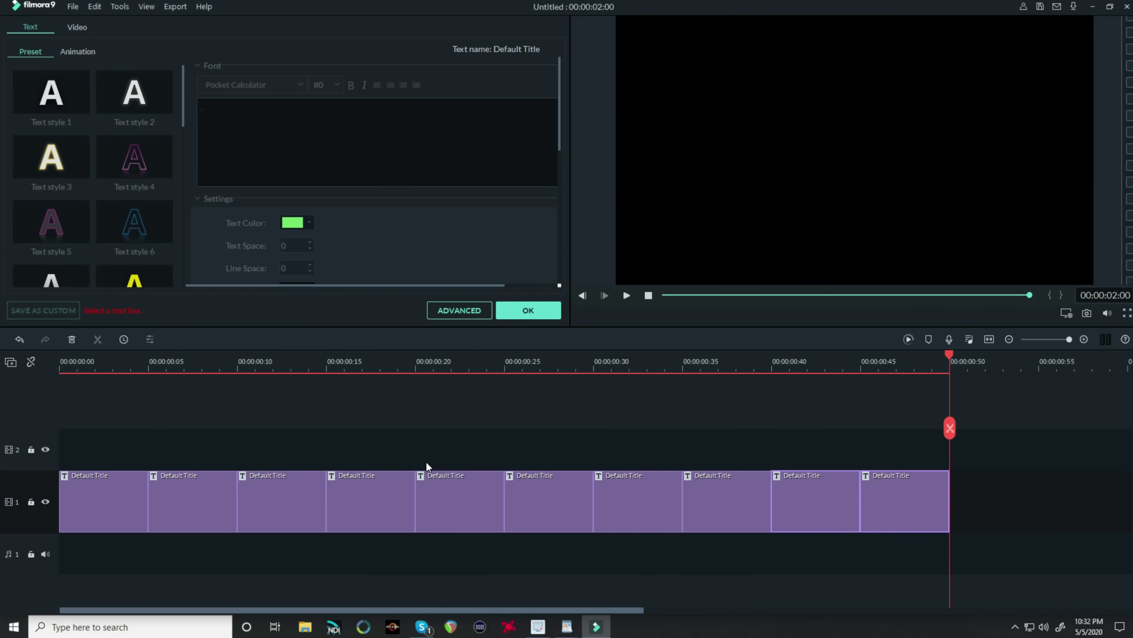
key(ctrl+v)
key(ctrl+v)
key(ctrl+v)
key(ctrl+v)
key(ctrl+v)
drag(1069, 339, 1062, 339)
drag(1024, 295, 643, 315)
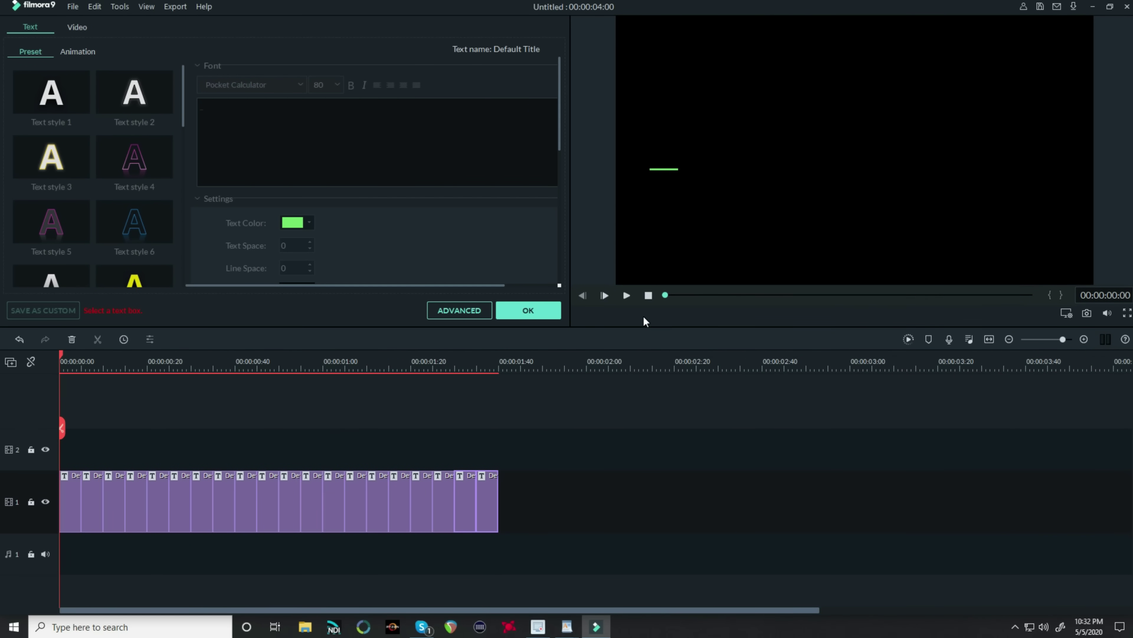
click(626, 296)
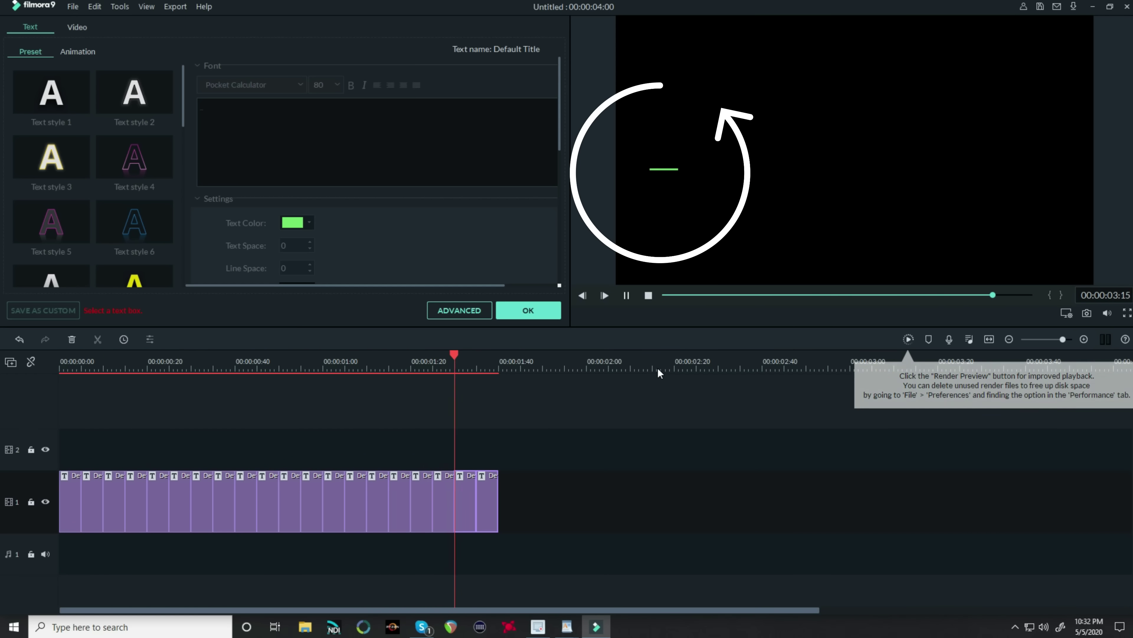
click(497, 501)
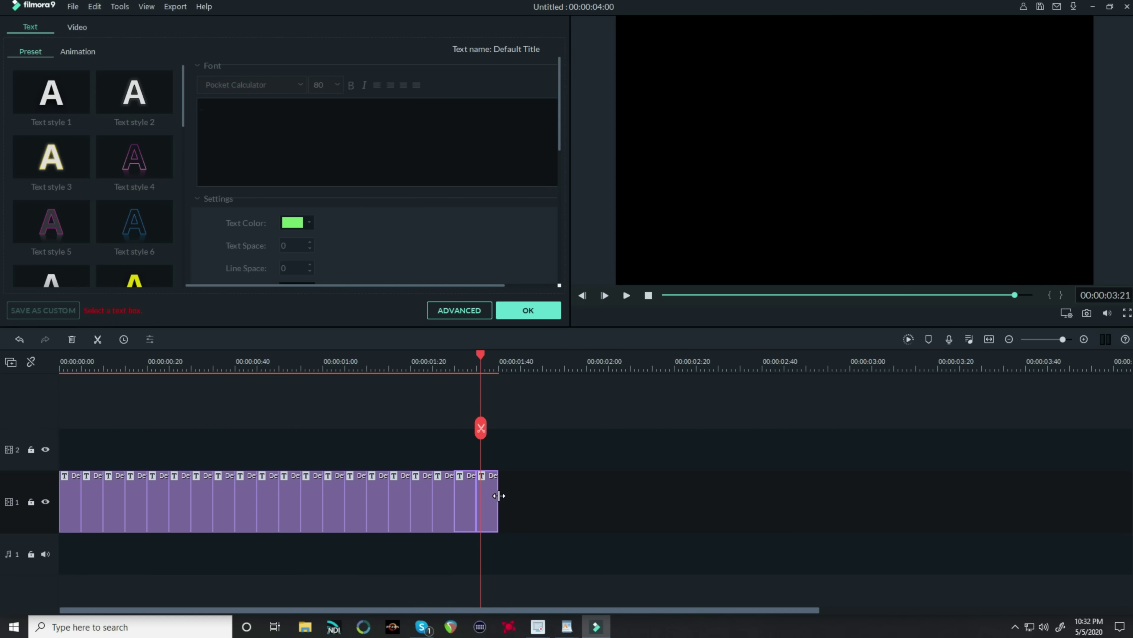
drag(498, 495, 783, 484)
- Select the stretched final title clip and change its text to 'D_'
click(511, 494)
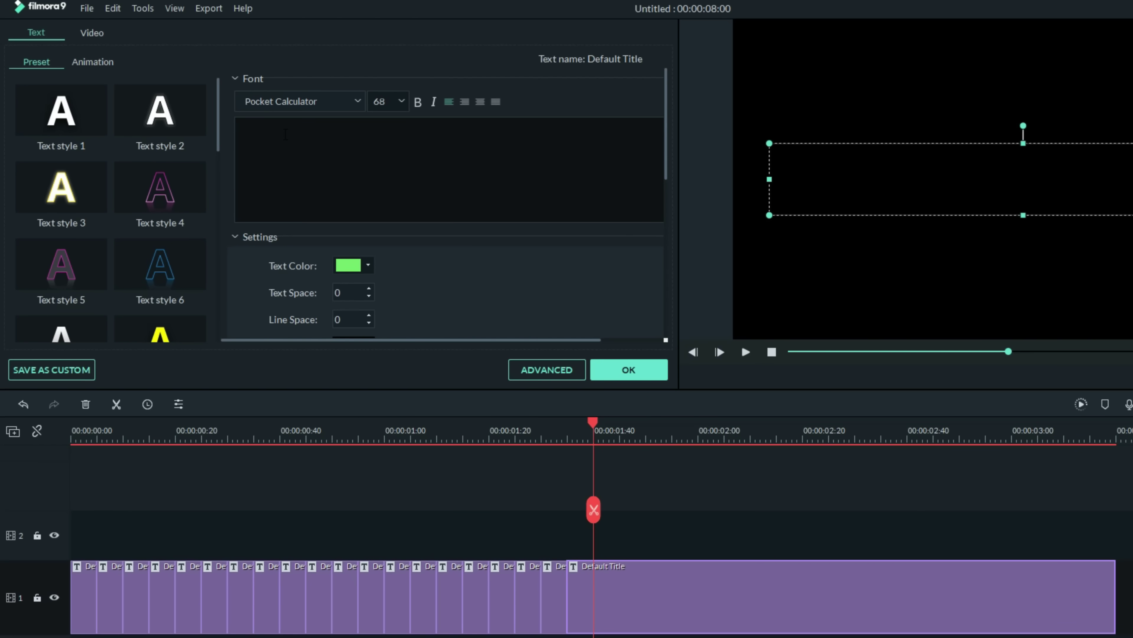
text(D)
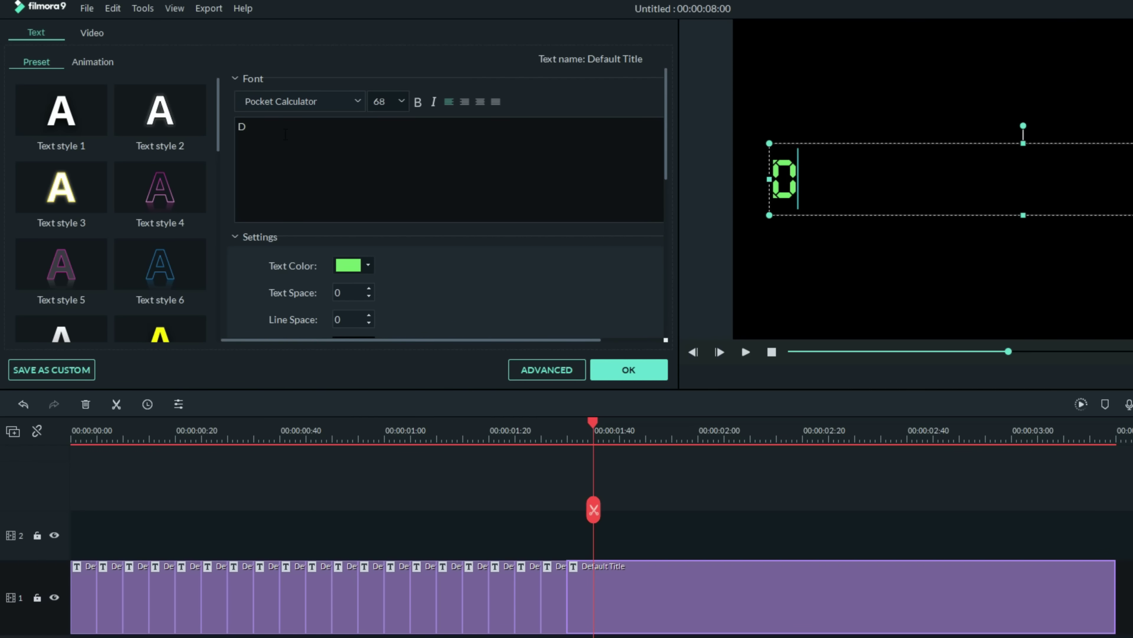
text(_)
scroll(508, 431, up, 4)
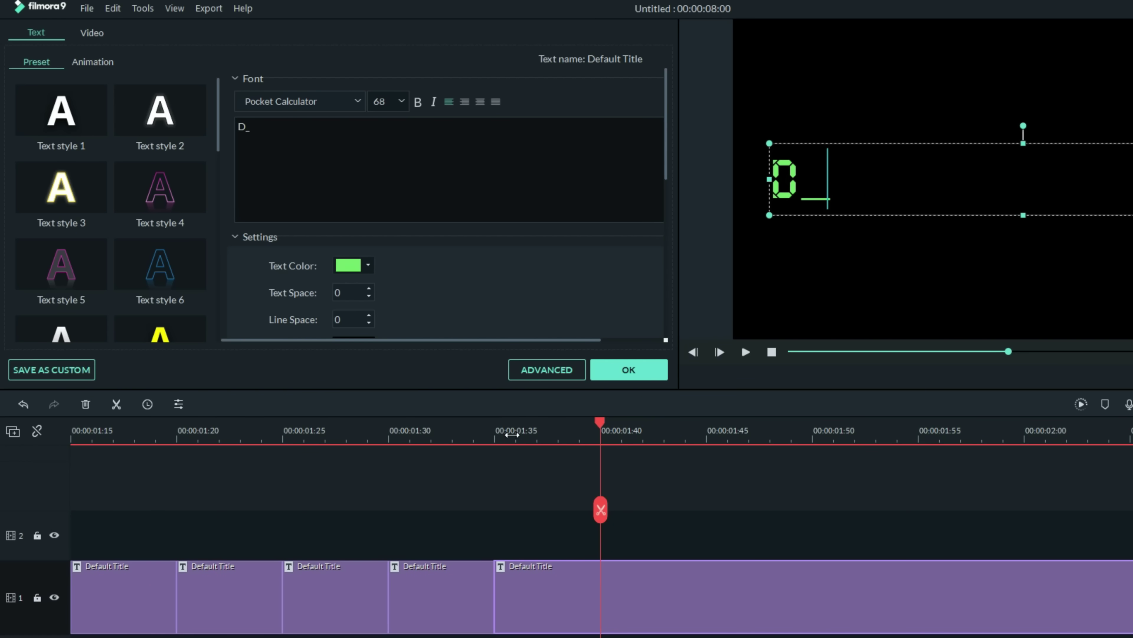
- Split the title clip at 00:00:01:35 and change the new clip's text to DA_
click(534, 432)
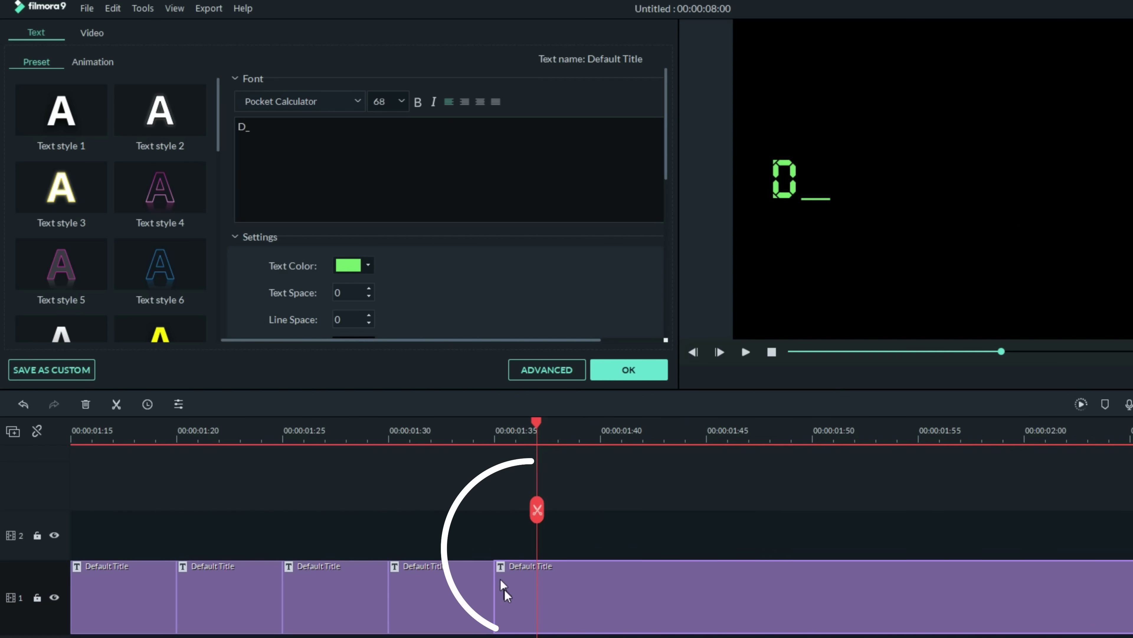
click(537, 509)
click(564, 604)
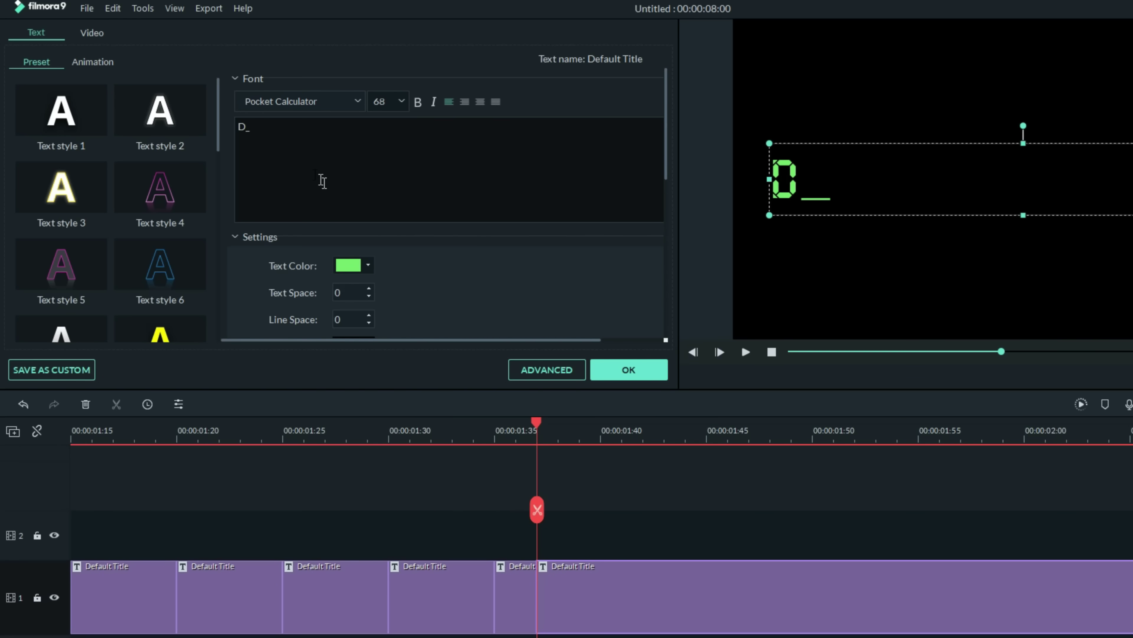
click(268, 127)
key(BackSpace)
text(A_)
- Split the title clip slightly later and change the new clip's text to DAN_
drag(537, 509, 579, 513)
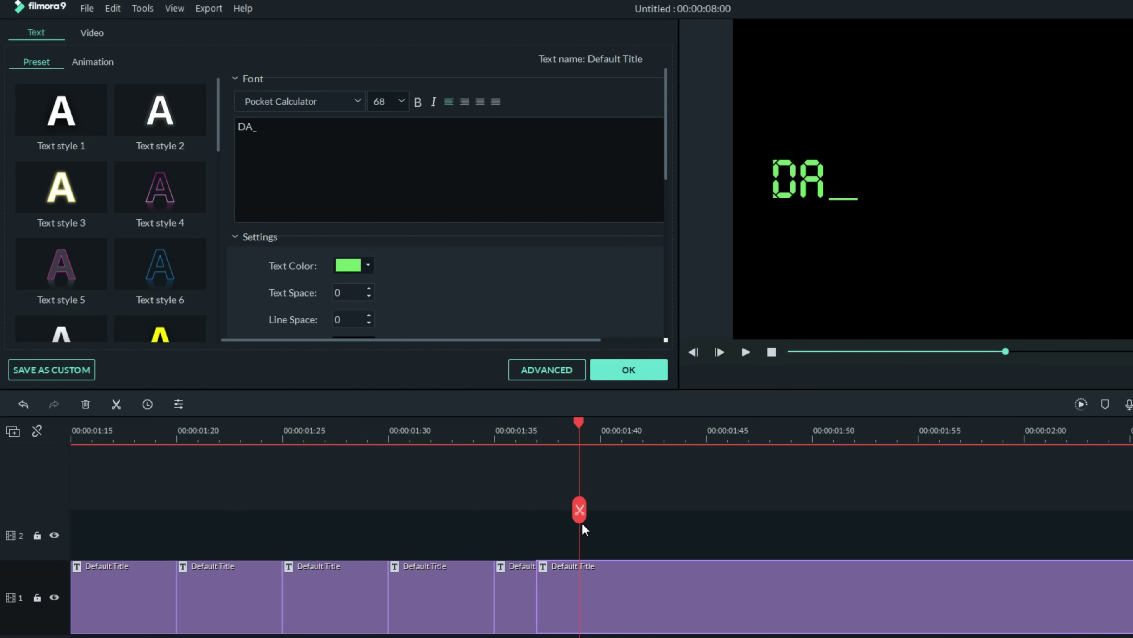
click(580, 511)
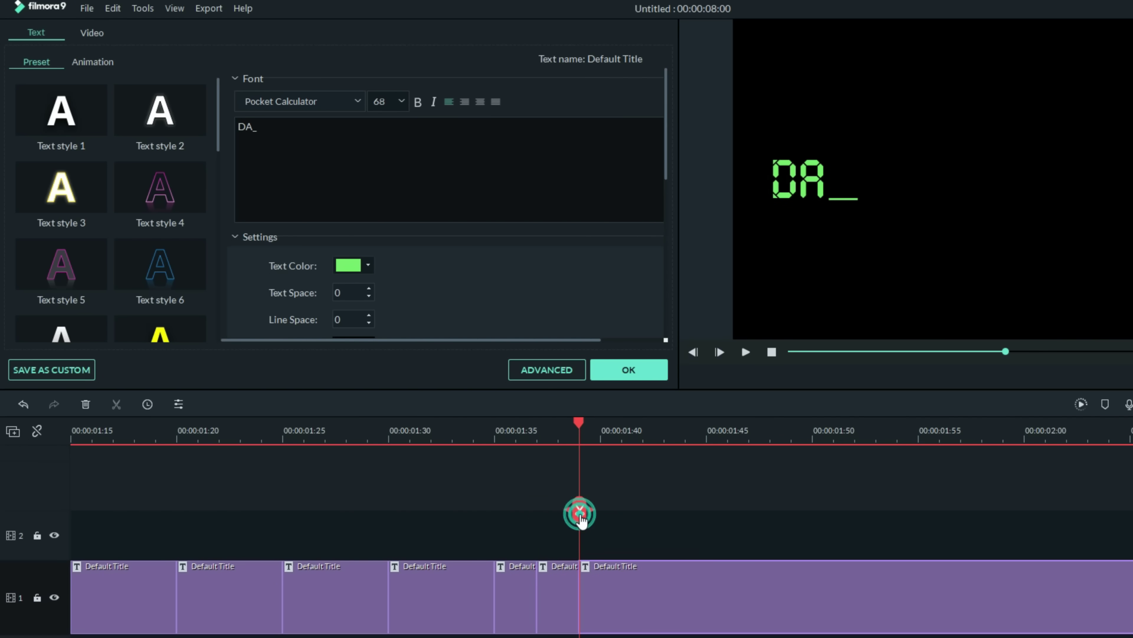
click(597, 611)
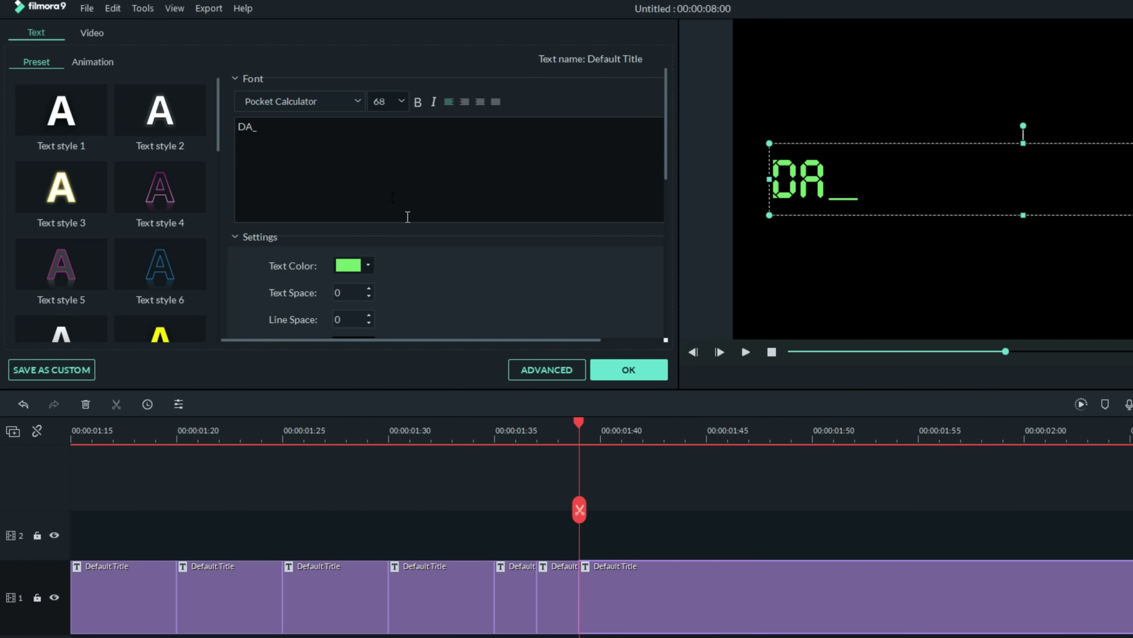
click(314, 127)
key(BackSpace)
text(N_)
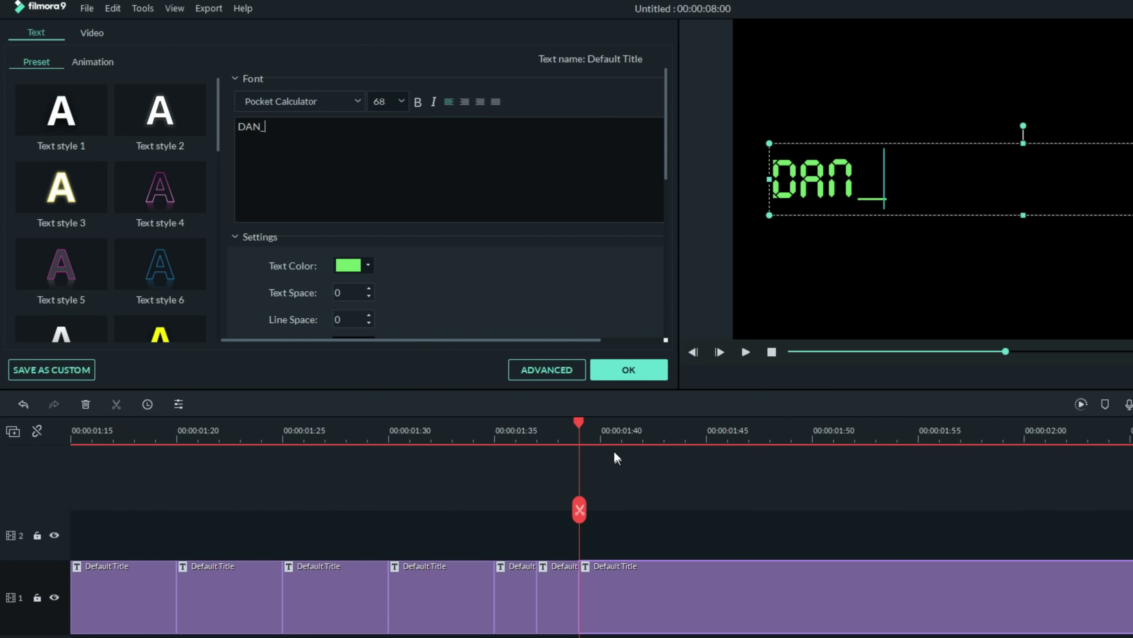
- Split the title clip at about 1:40 and extend the text with I, then EL
click(599, 436)
click(621, 437)
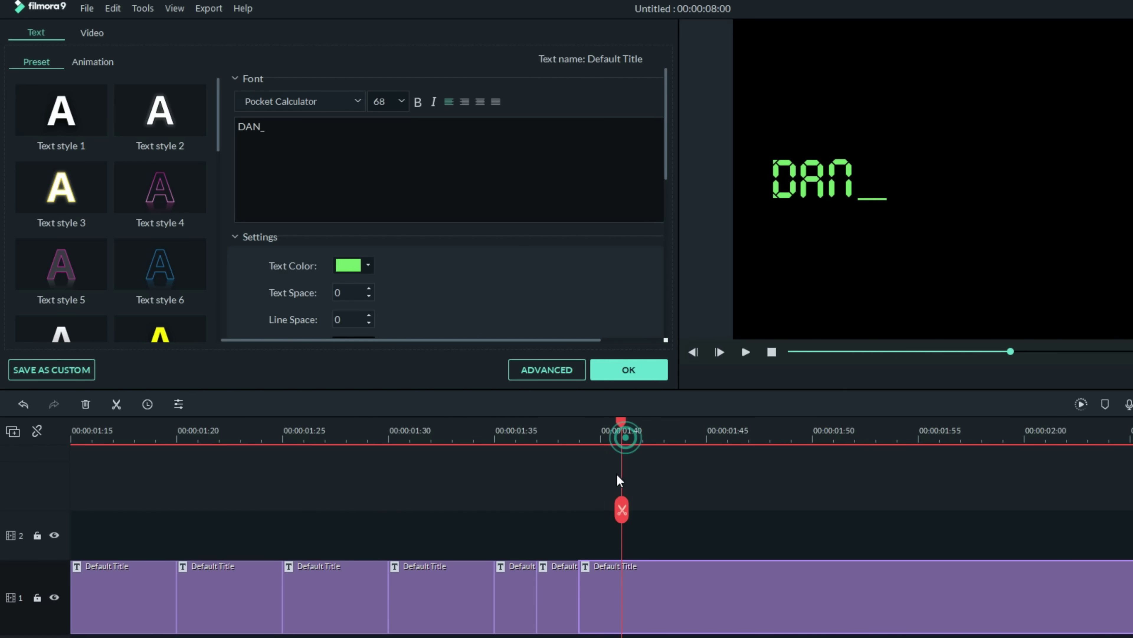
click(622, 508)
text(I)
click(281, 127)
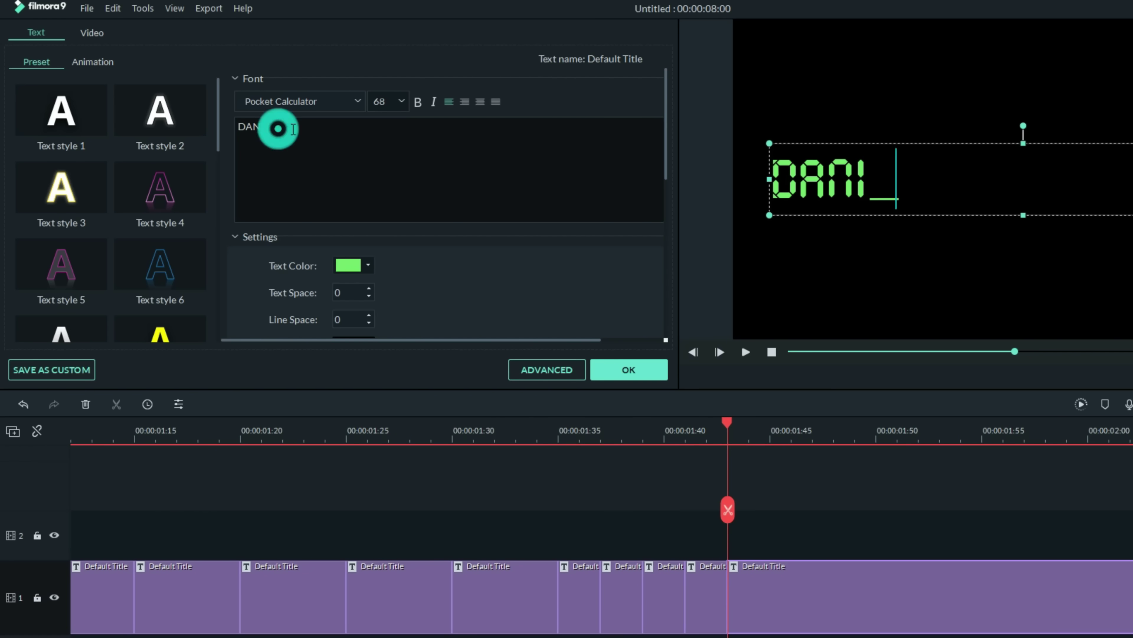
text(EL)
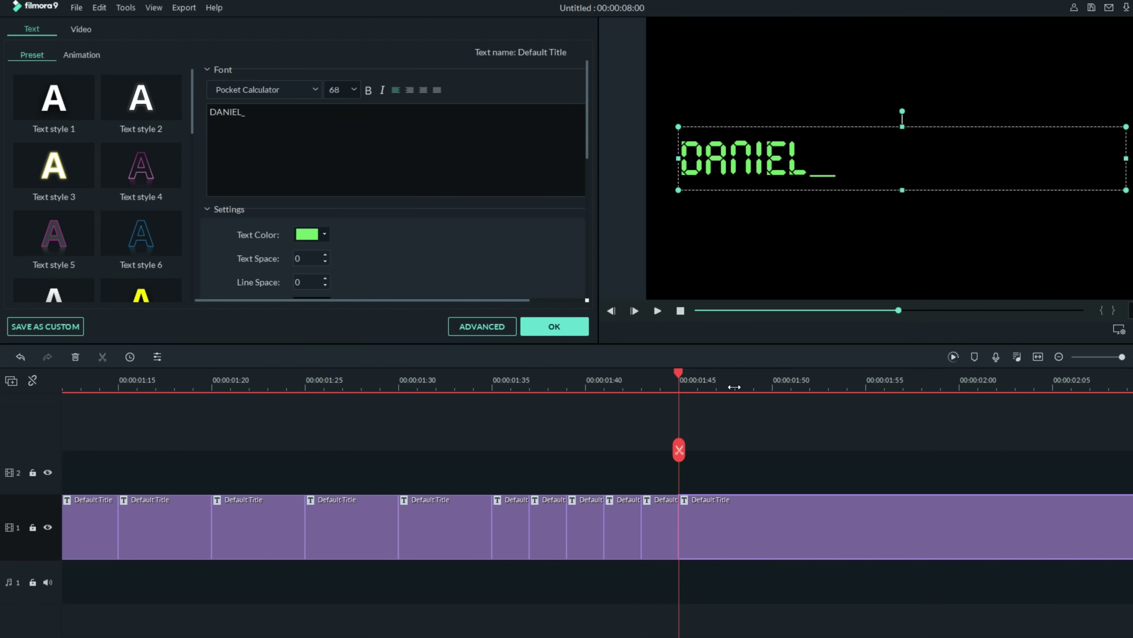
- Split the title clip at 1:50 and 1:55, then delete the leftover clip after 1:55
click(774, 387)
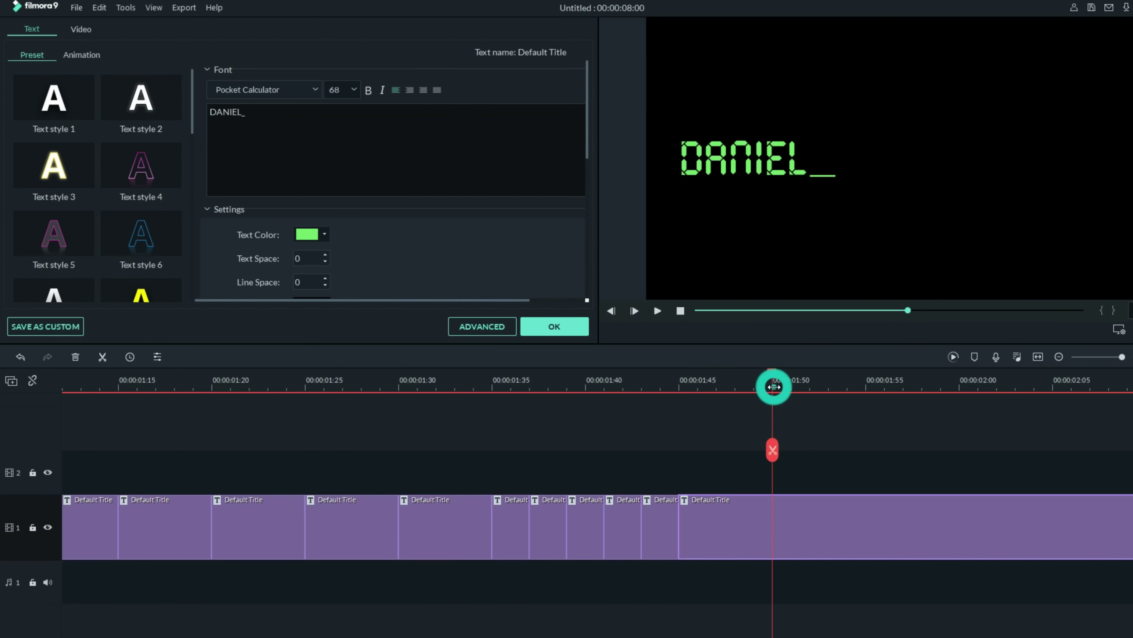
click(776, 451)
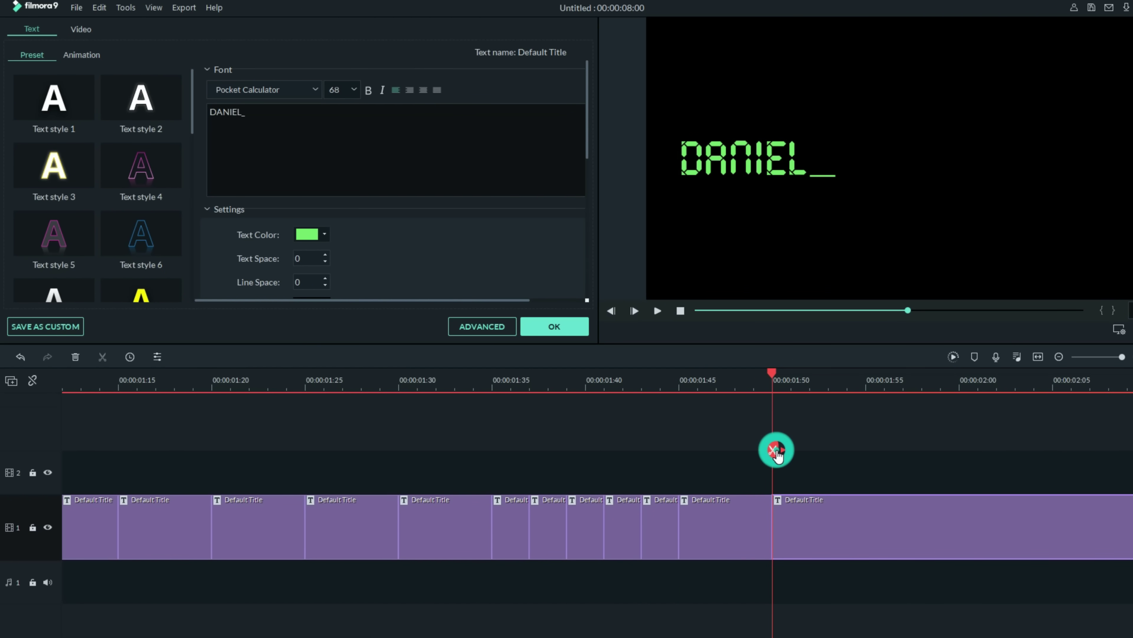
click(868, 385)
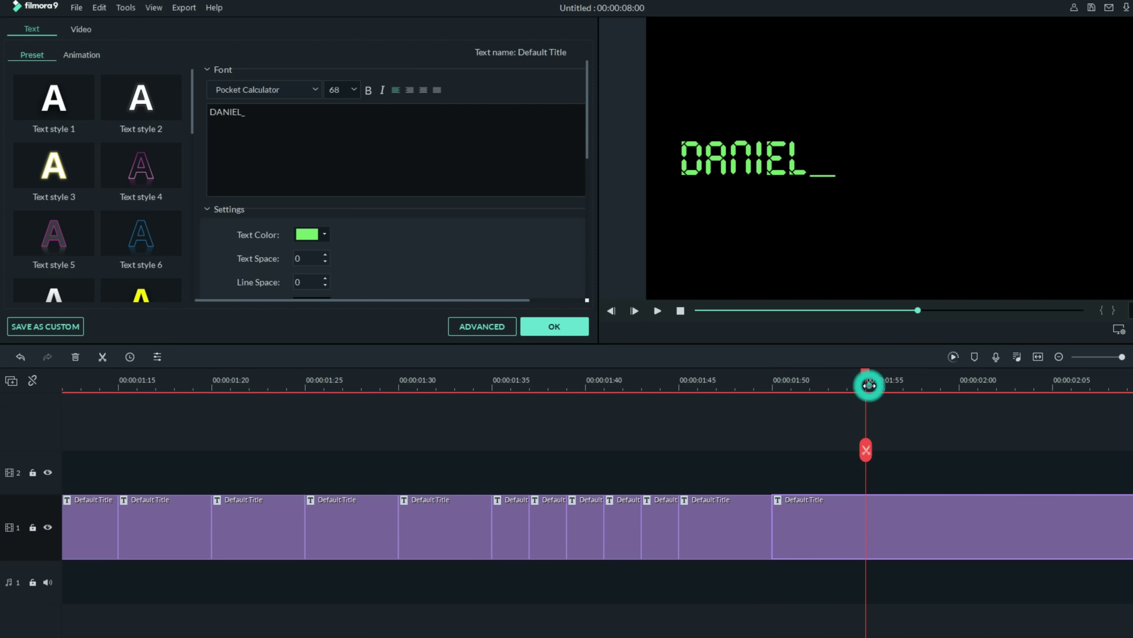
click(867, 451)
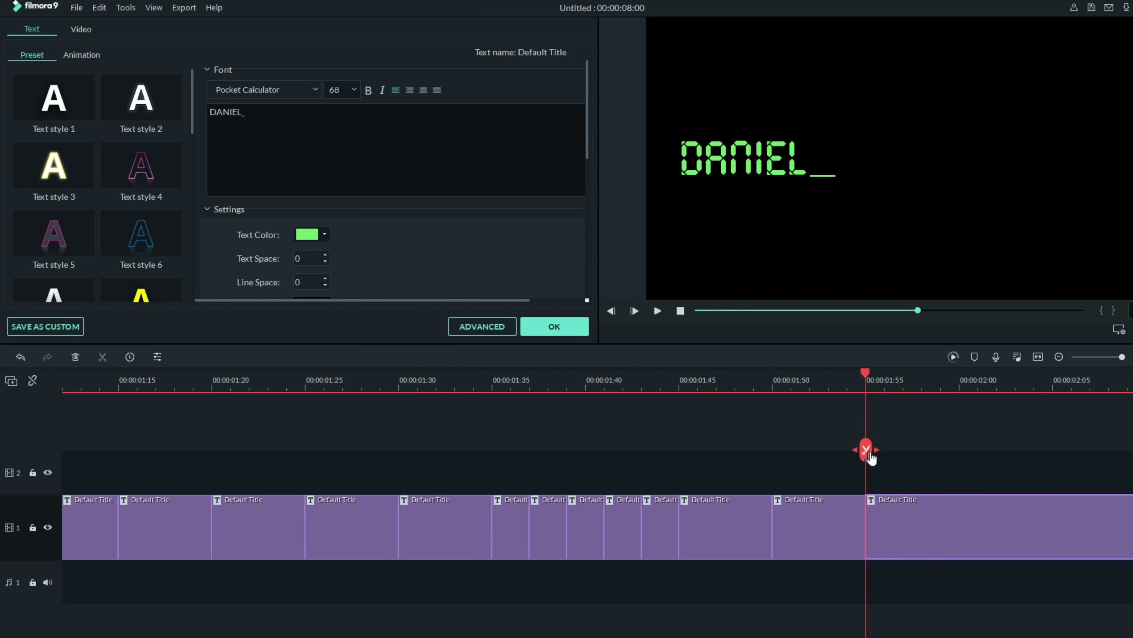
click(911, 532)
key(Delete)
- Remove the underscore from the 1:45–1:50 clip so it reads DANIEL
click(726, 525)
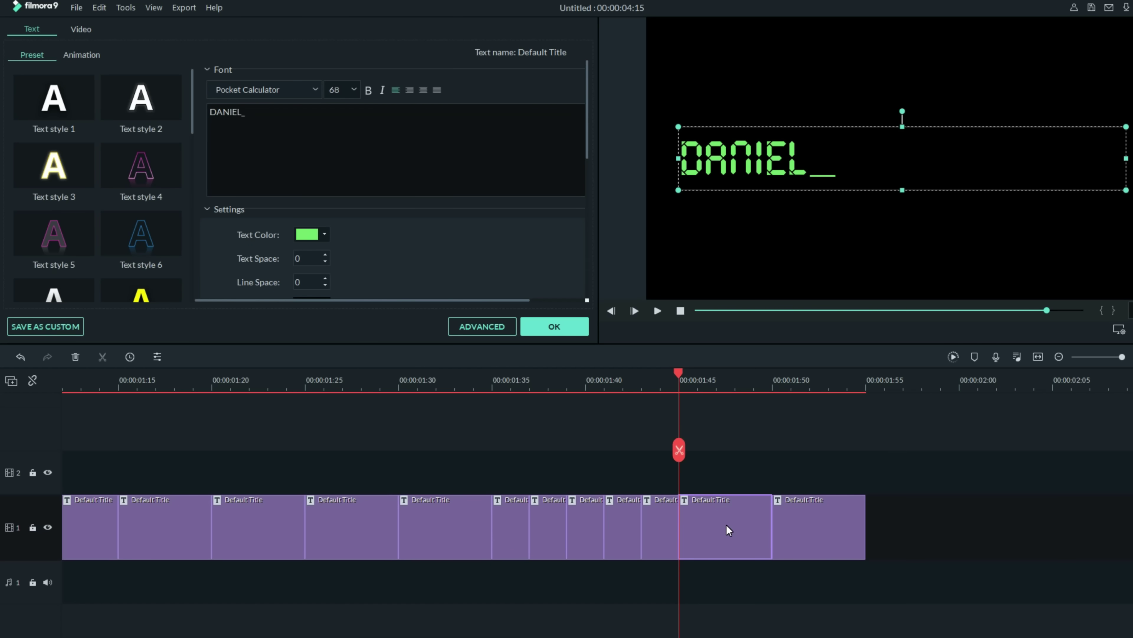
click(260, 115)
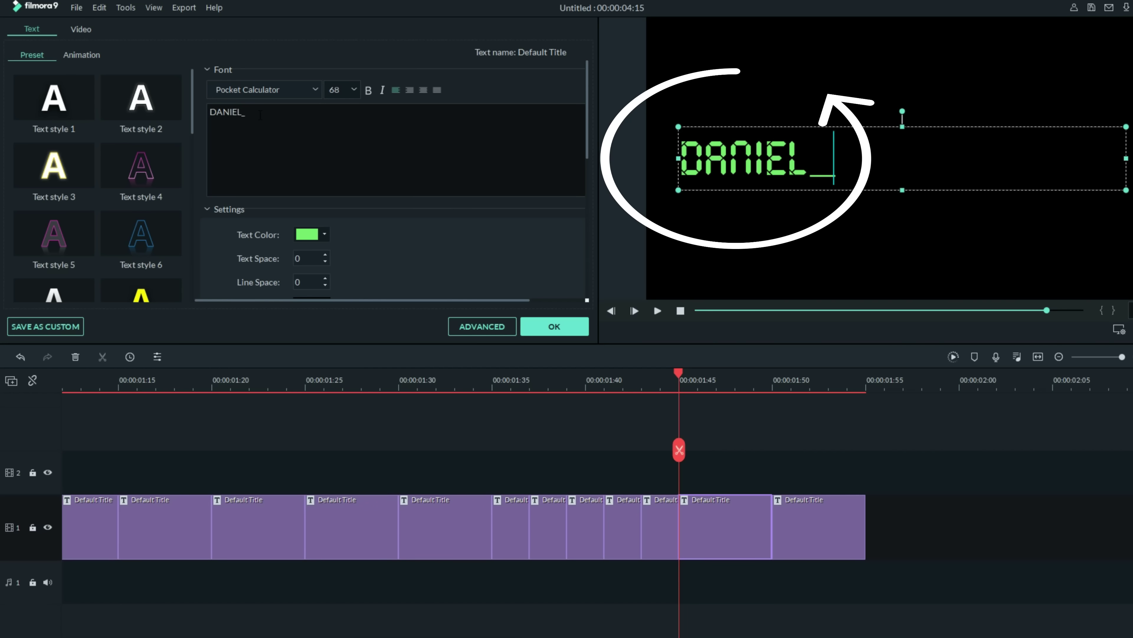
key(BackSpace)
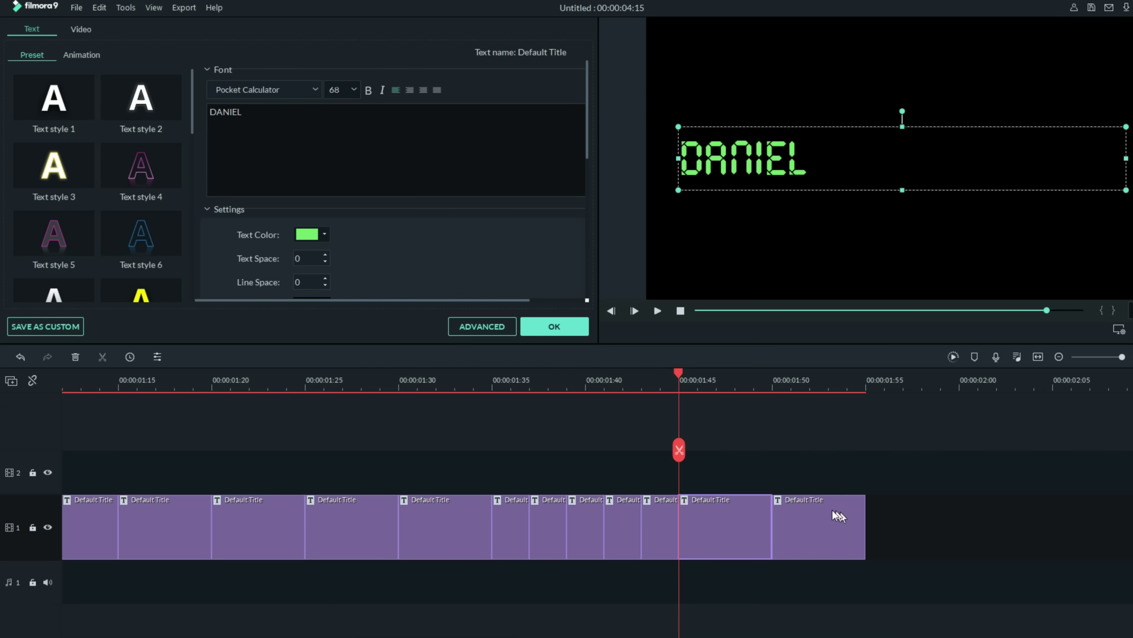
click(806, 508)
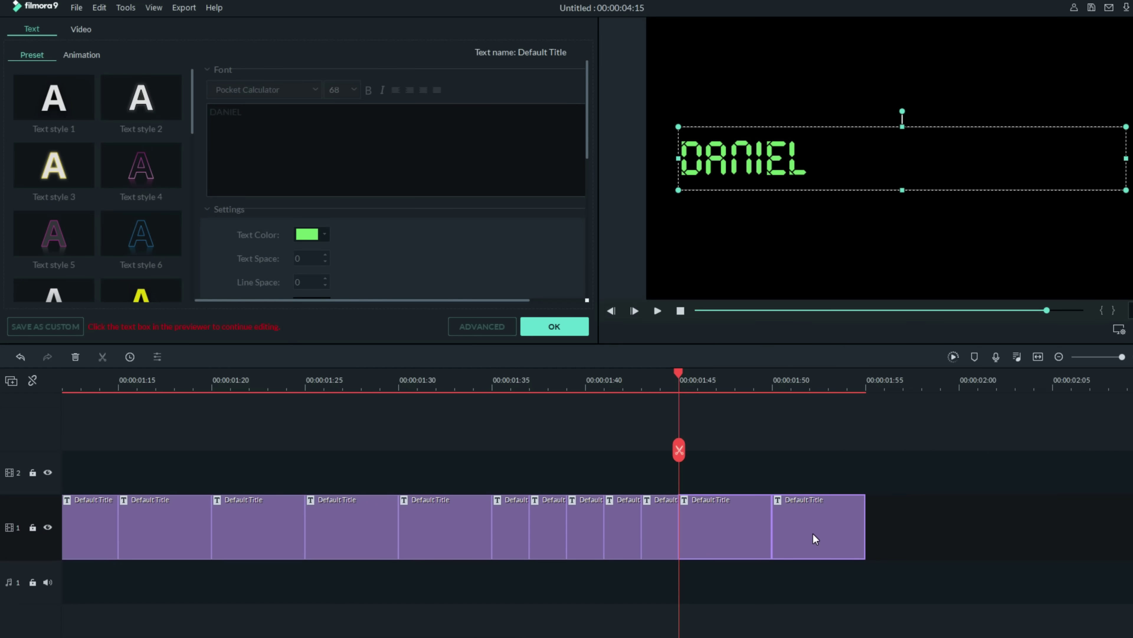
- Copy the last DANIEL_ clip and paste copies after the track end, extending it to about 3:20
right_click(805, 527)
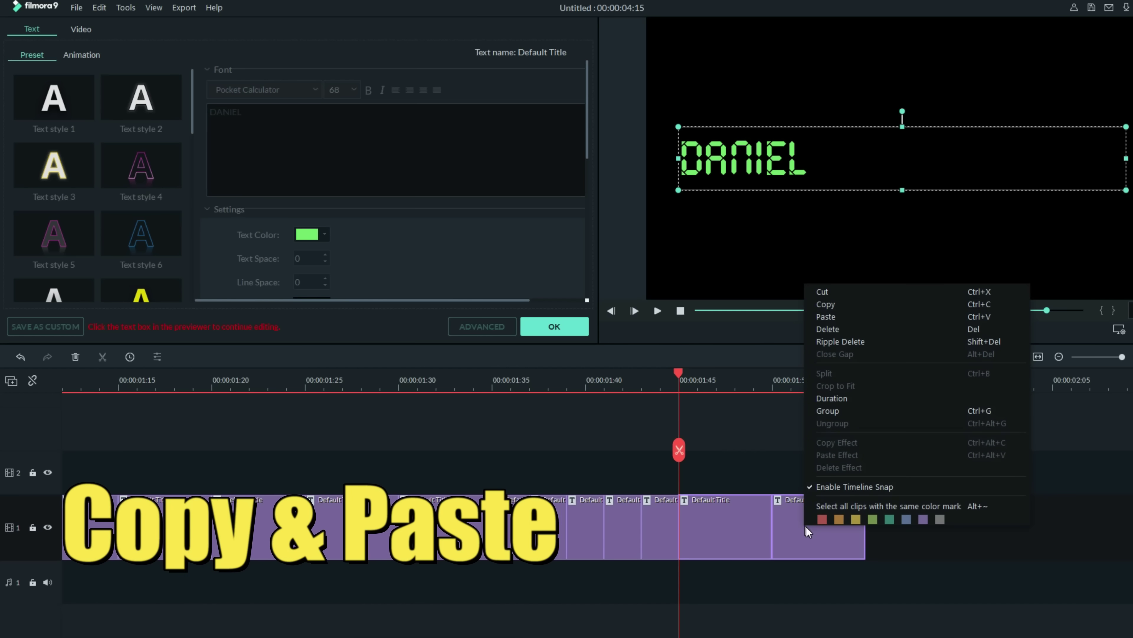
click(825, 304)
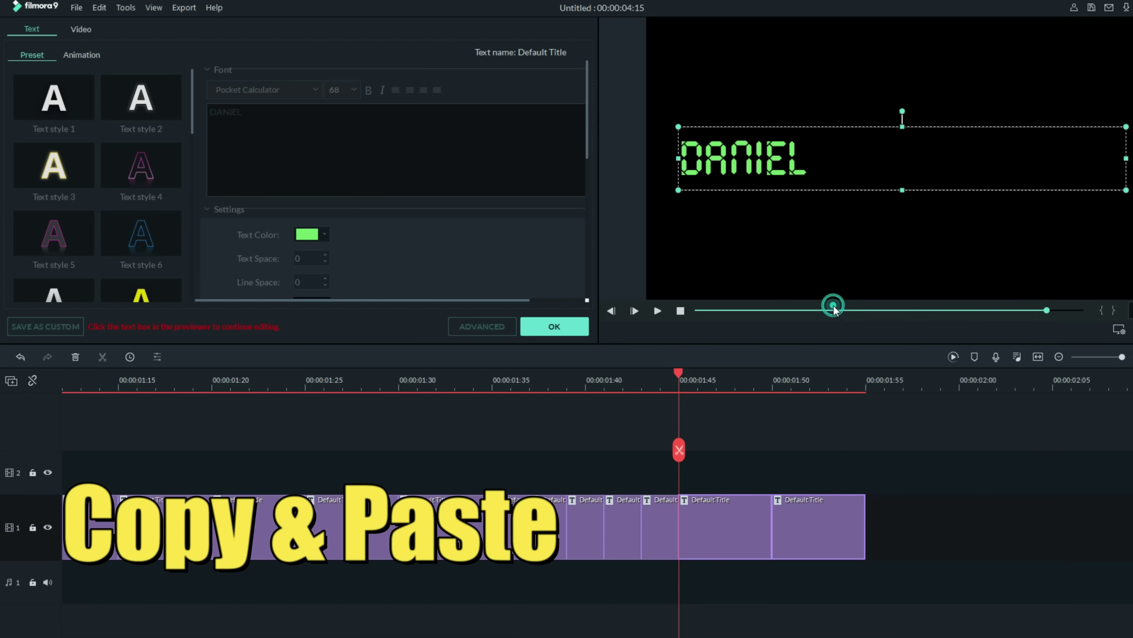
click(868, 384)
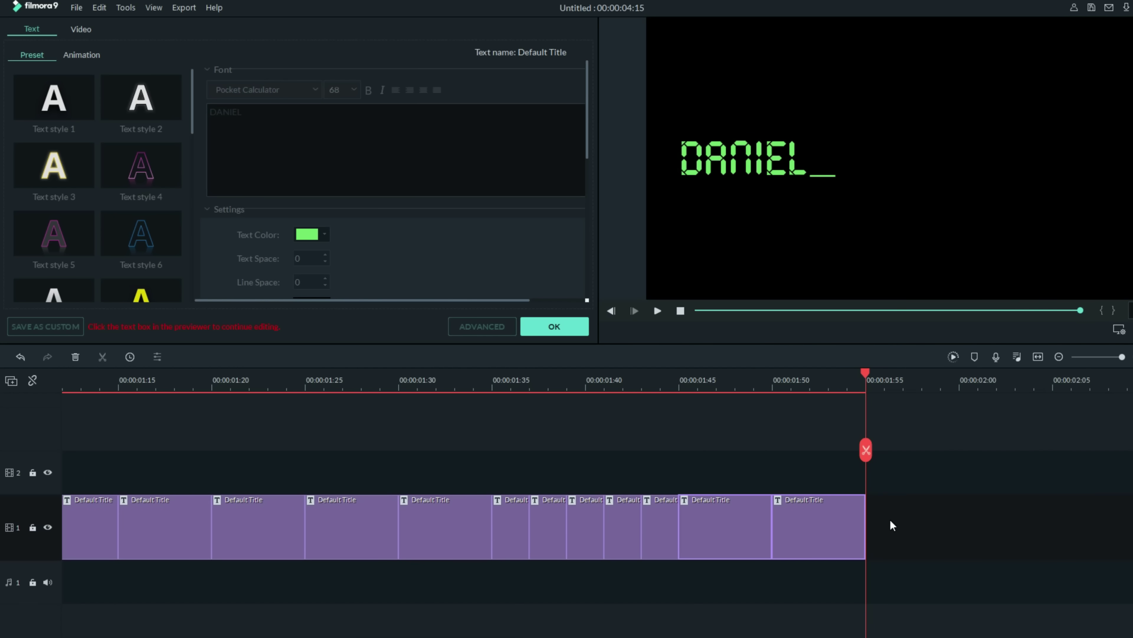
right_click(891, 524)
click(910, 309)
click(1120, 357)
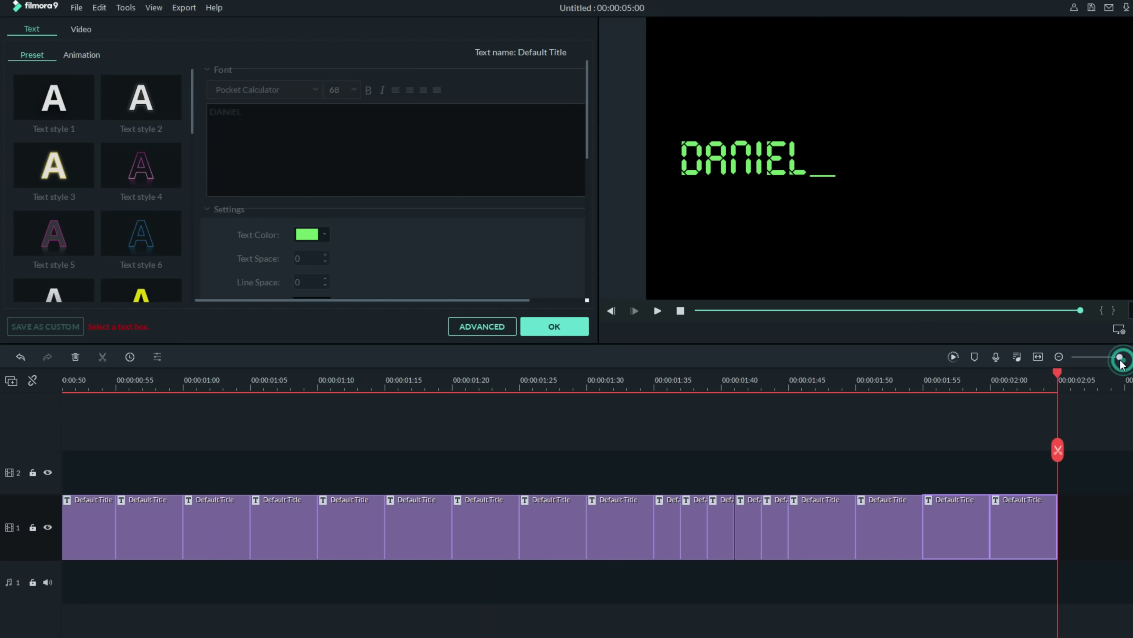
drag(1120, 361, 1113, 362)
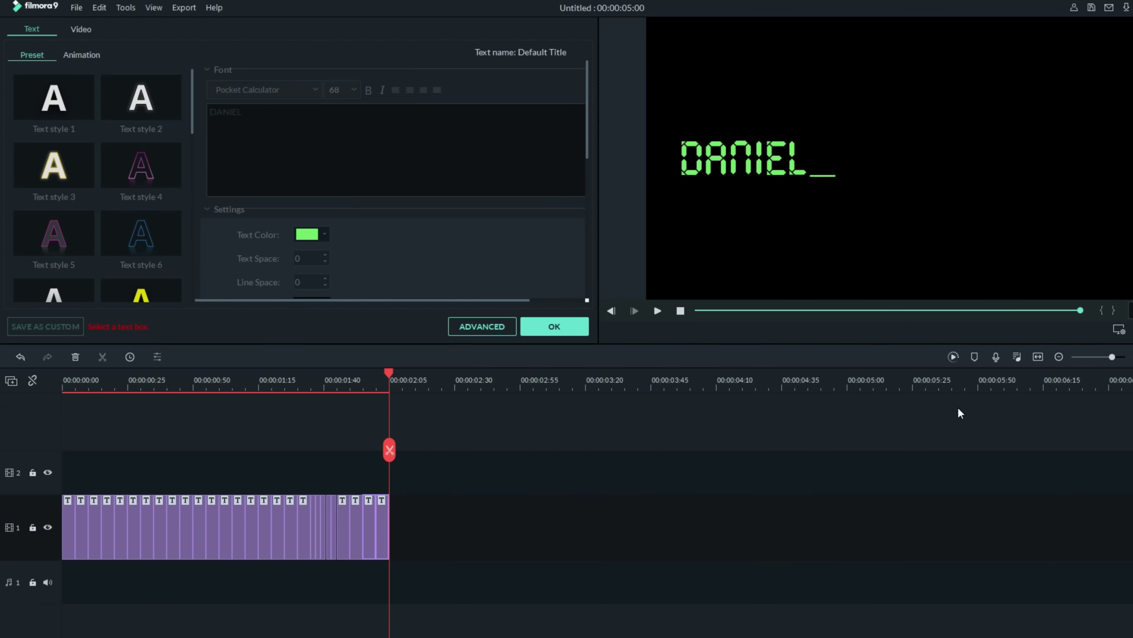
key(ctrl+v)
key(ctrl+v)
key(ctrl+v)
key(ctrl+v)
key(ctrl+v)
key(ctrl+v)
key(ctrl+v)
key(ctrl+v)
key(ctrl+v)
key(ctrl+v)
key(ctrl+v)
key(ctrl+v)
key(ctrl+v)
key(ctrl+v)
key(ctrl+v)
key(ctrl+v)
key(ctrl+v)
key(ctrl+v)
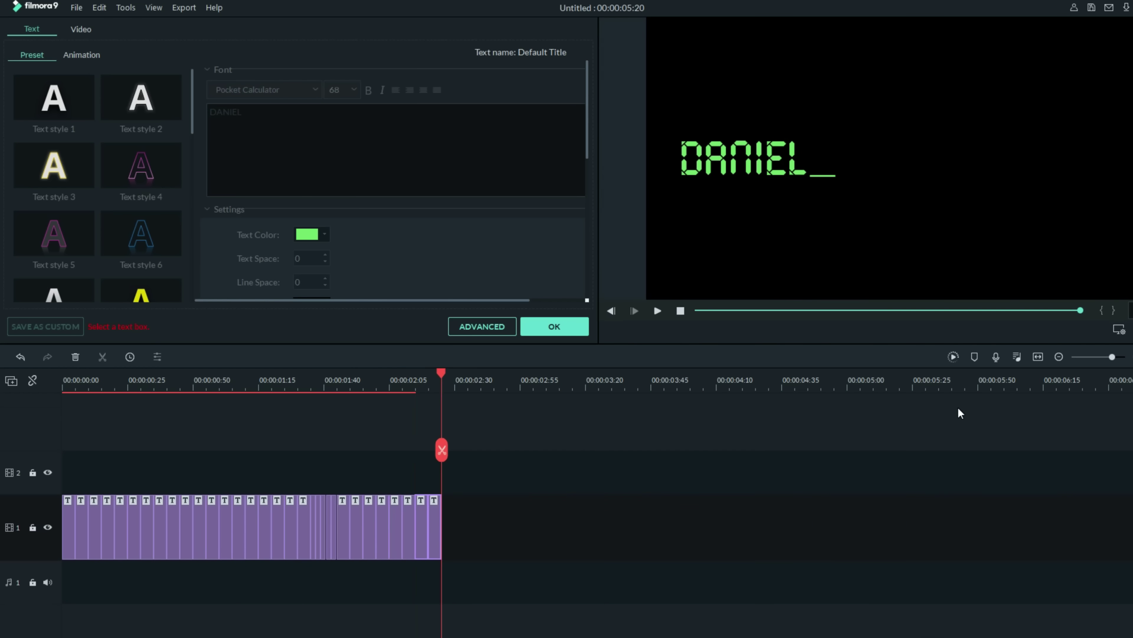
click(170, 377)
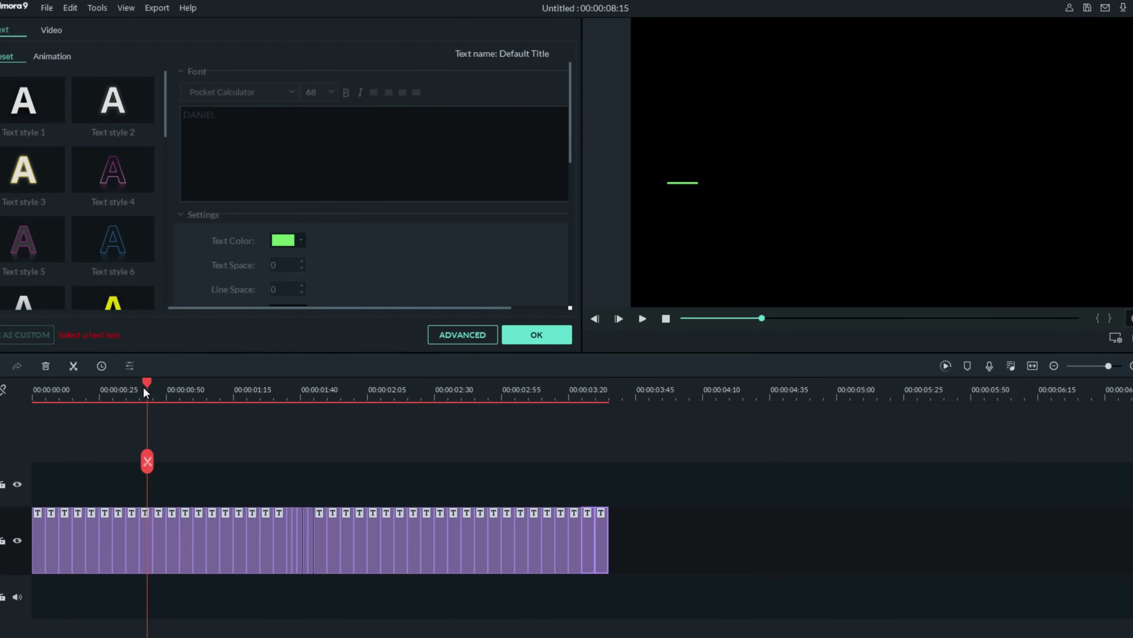
- Play back the title sequence from about 0:25 to watch DANIEL type out
key(space)
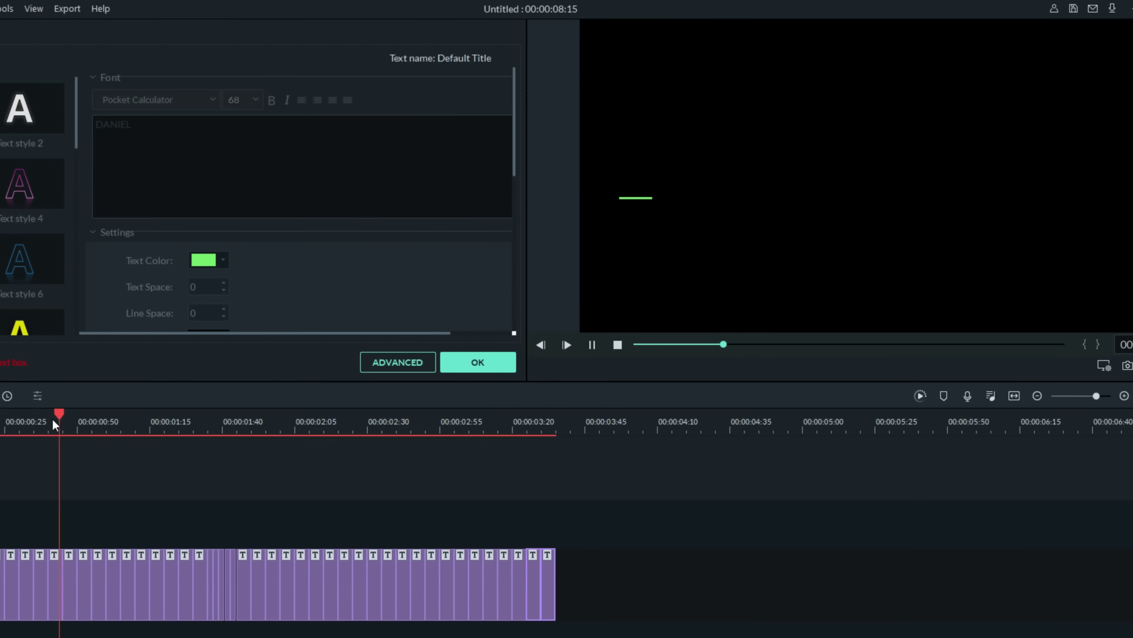